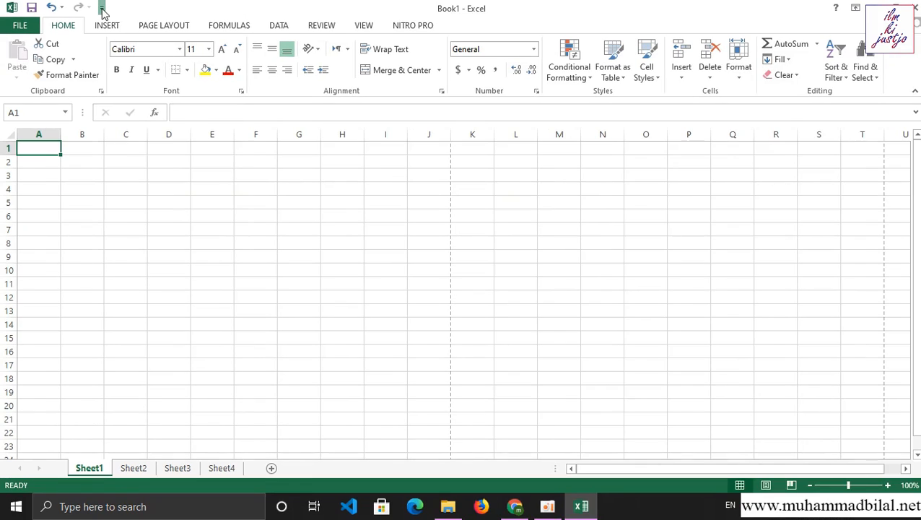
- Add the Sort Ascending command to the Quick Access Toolbar, and remove it again
left_click(116, 14)
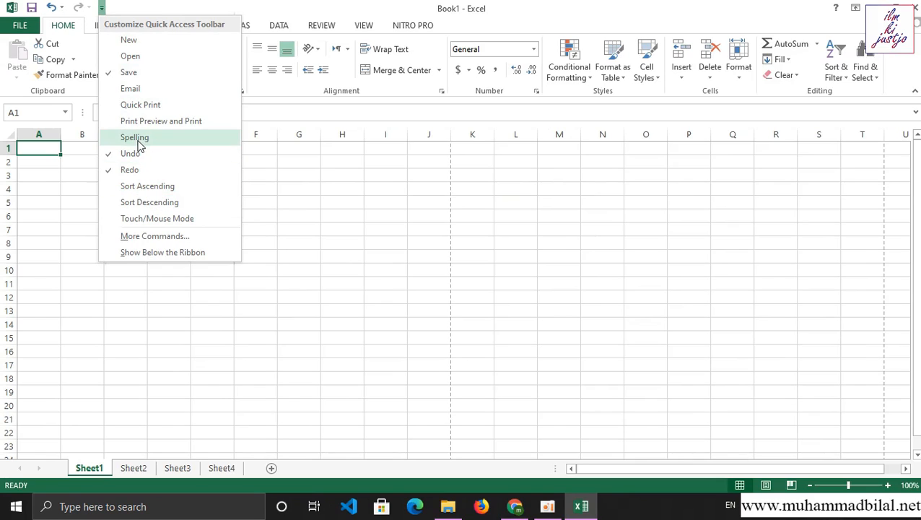
left_click(151, 189)
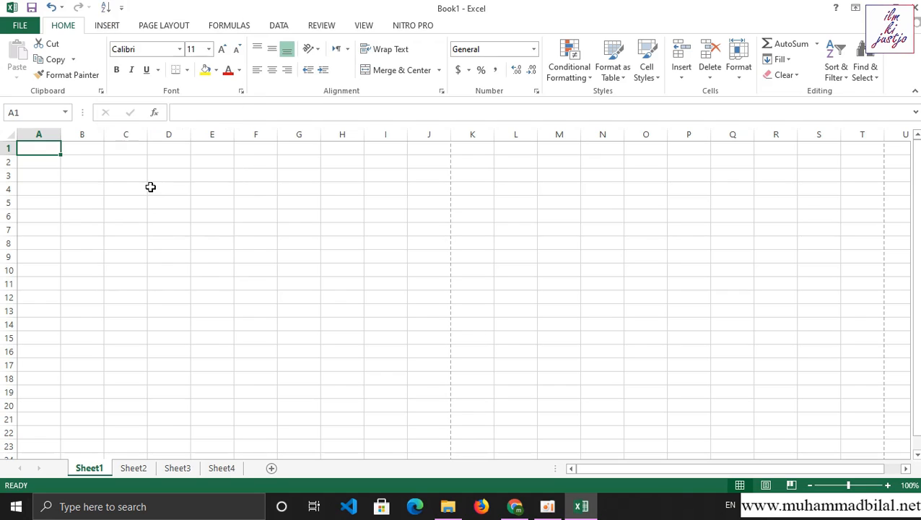
left_click(120, 8)
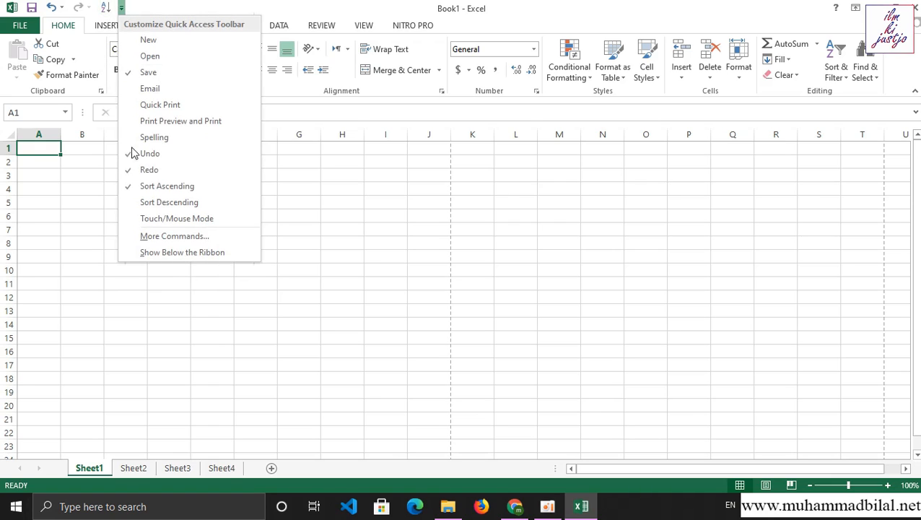
left_click(152, 188)
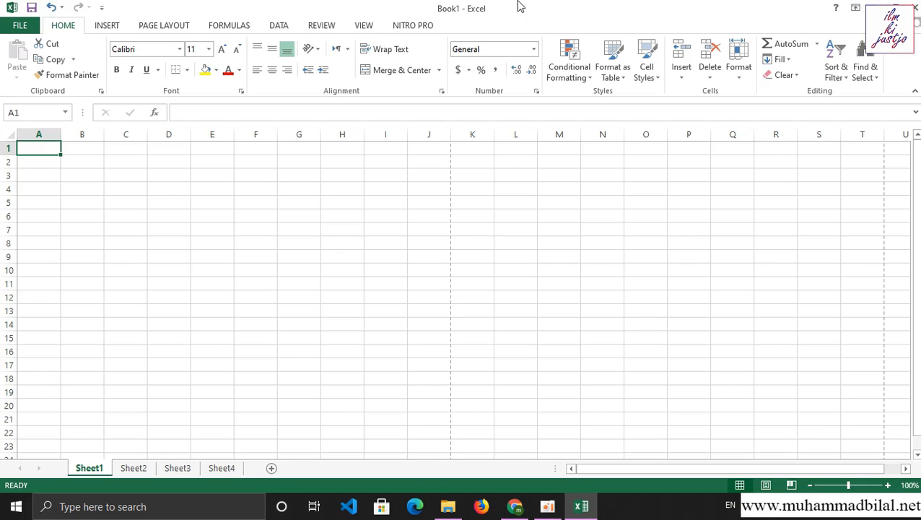
- Minimize and reopen the workbook window, shrink and move it on the desktop, and maximize it again
left_click(875, 6)
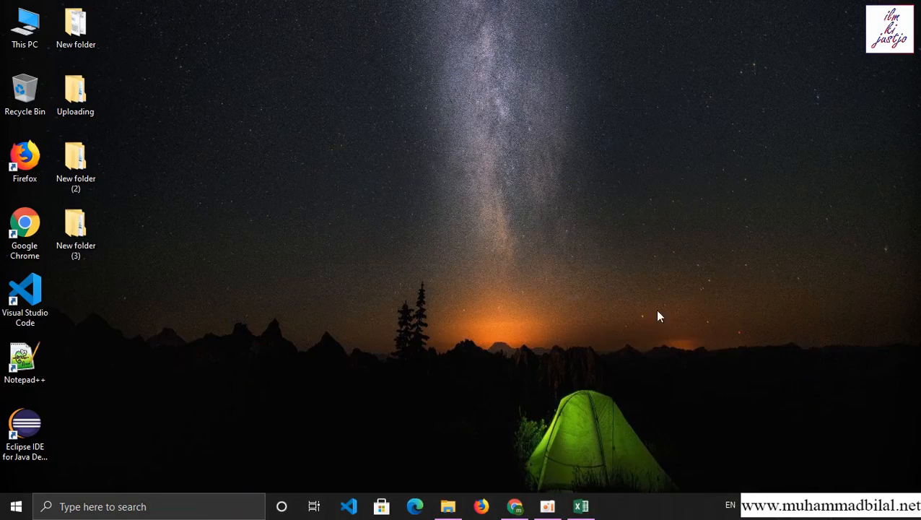
left_click(582, 507)
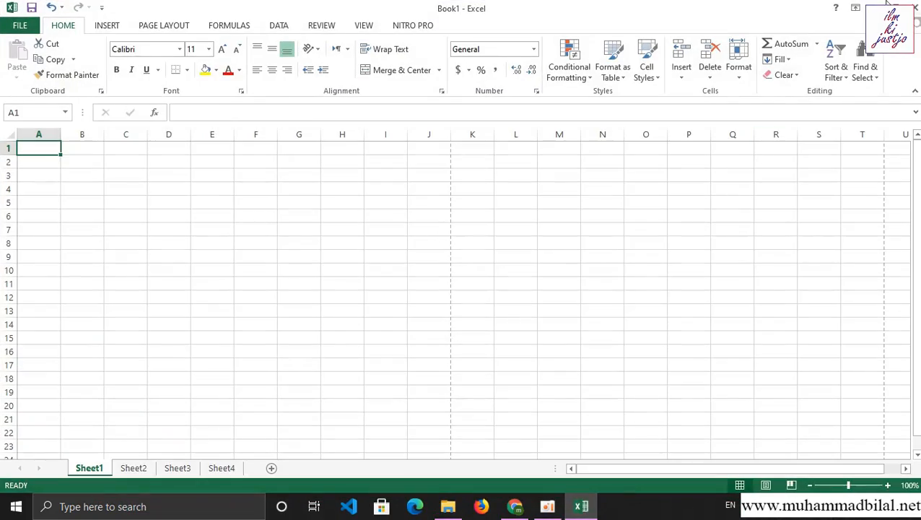
left_click(896, 6)
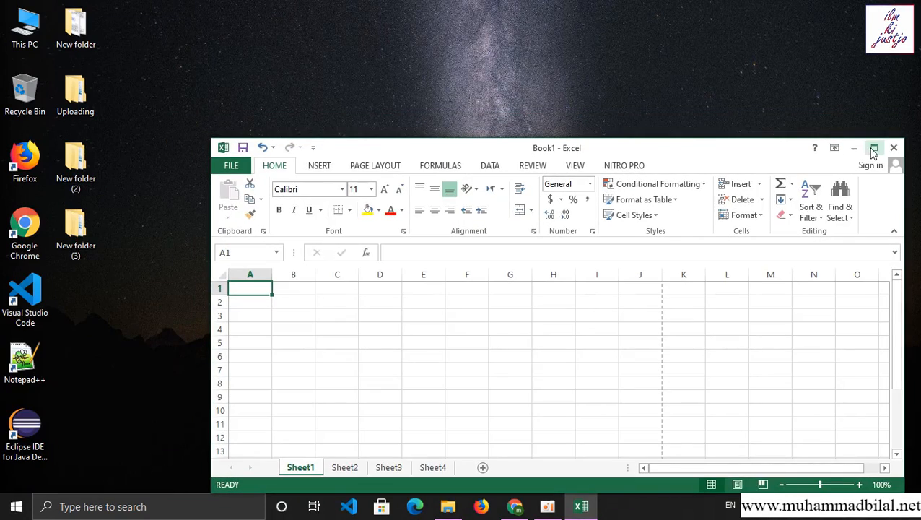
left_click_drag(743, 150, 646, 68)
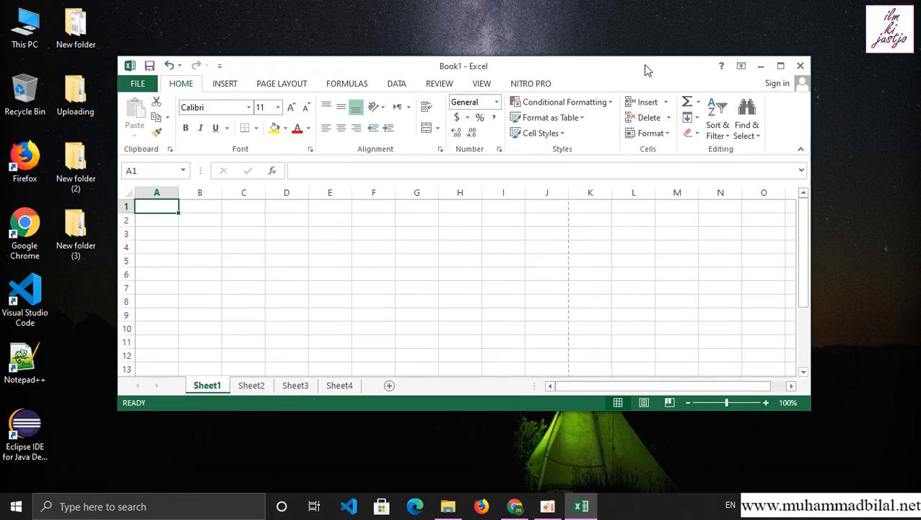
left_click(782, 66)
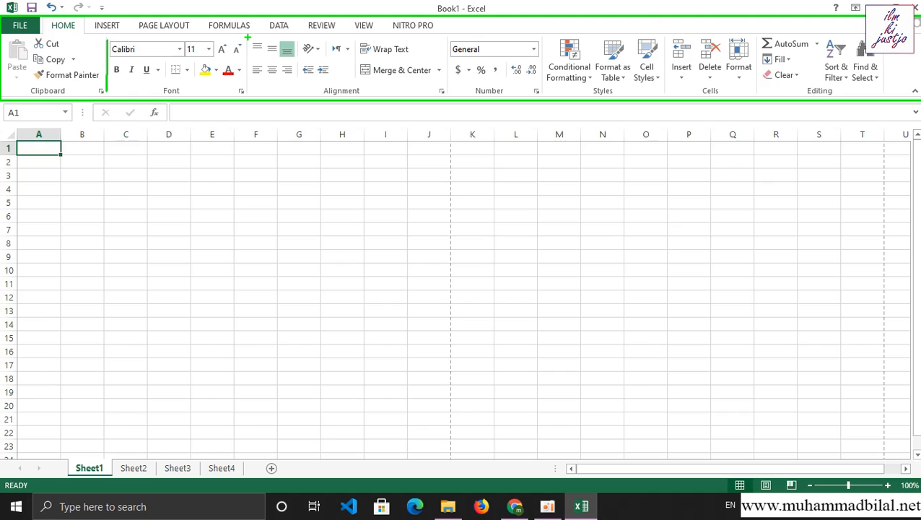
left_click_drag(246, 38, 246, 91)
left_click_drag(78, 62, 97, 52)
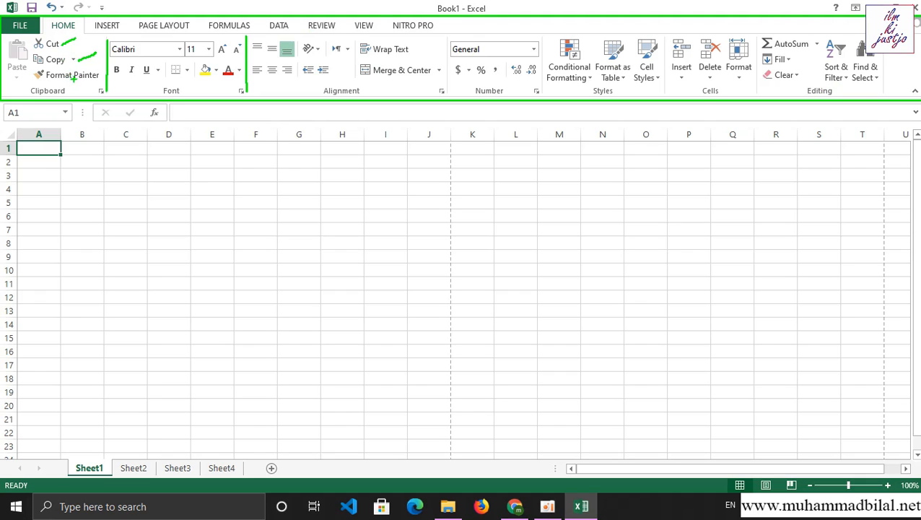
left_click_drag(72, 80, 98, 73)
left_click_drag(14, 49, 42, 49)
left_click_drag(194, 52, 209, 43)
key("Escape")
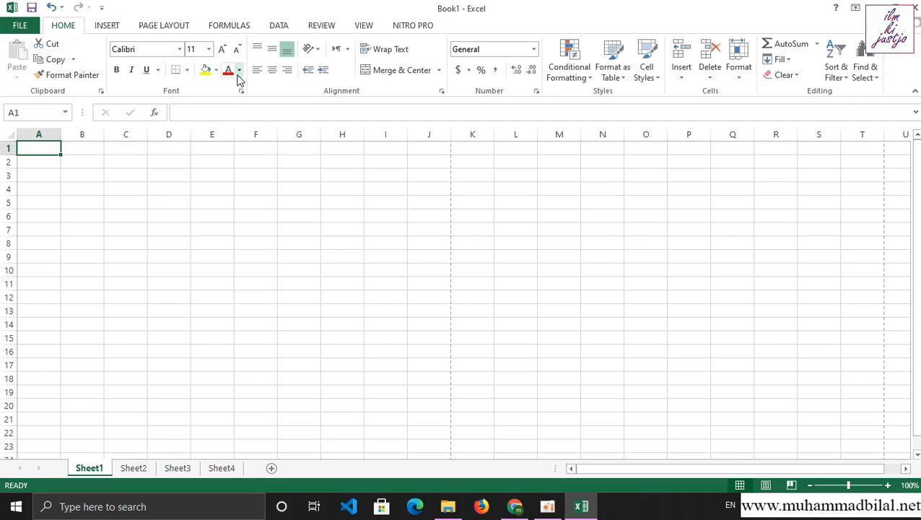
- Examine the ribbon's command groups for inserting, page layout, formulas, data, review and view, and return to the Home commands
left_click(107, 25)
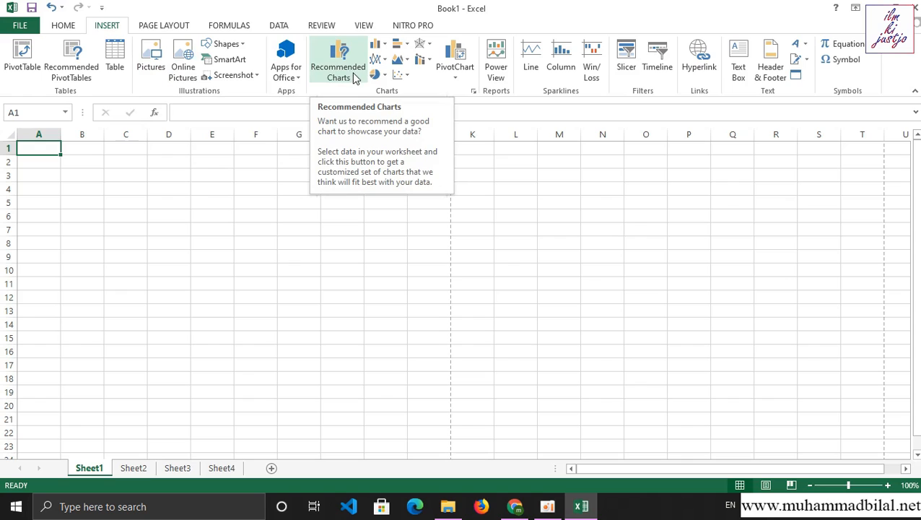
left_click(162, 29)
left_click(237, 31)
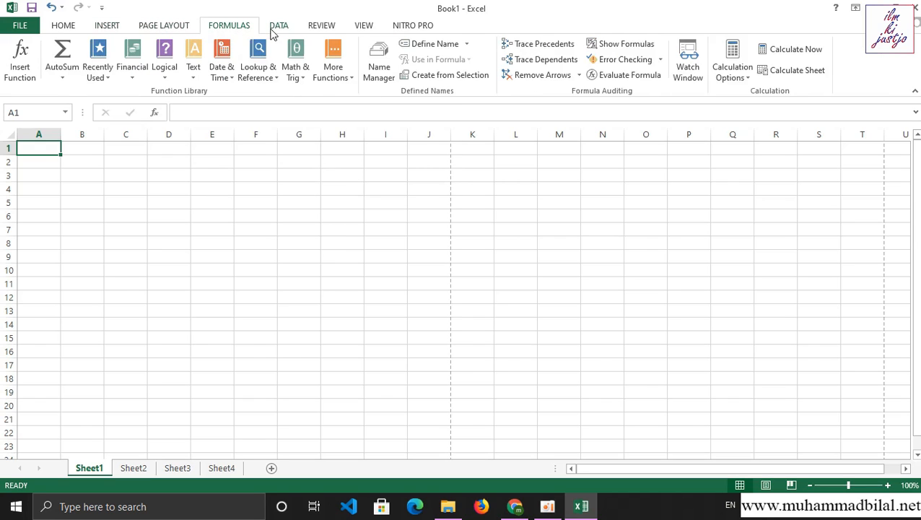
left_click(273, 30)
left_click(325, 28)
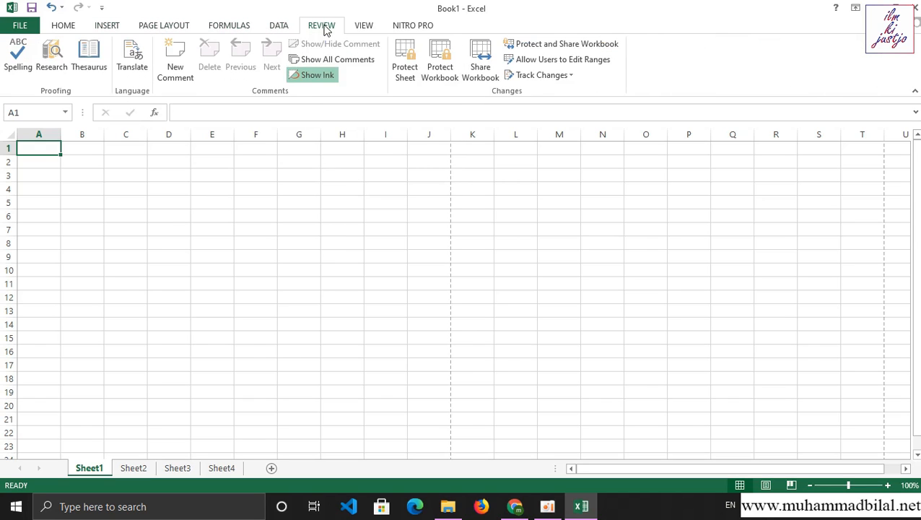
left_click(367, 29)
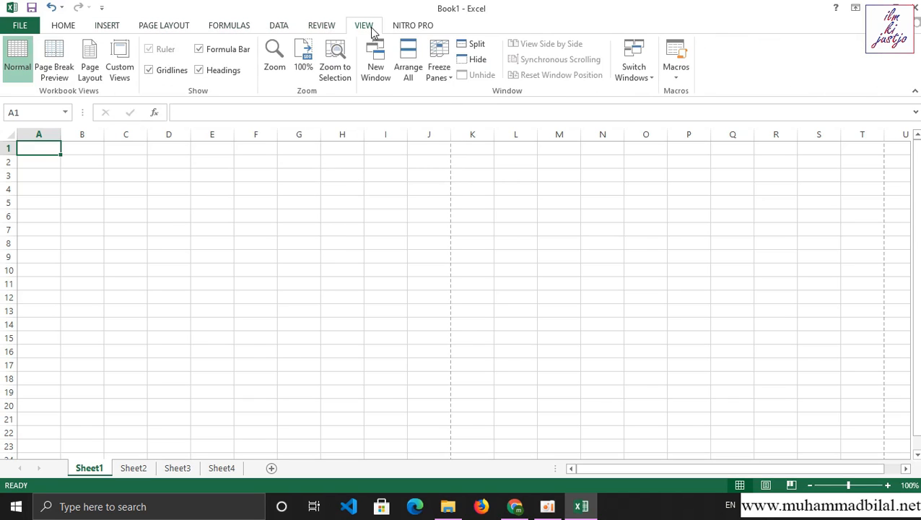
left_click(273, 30)
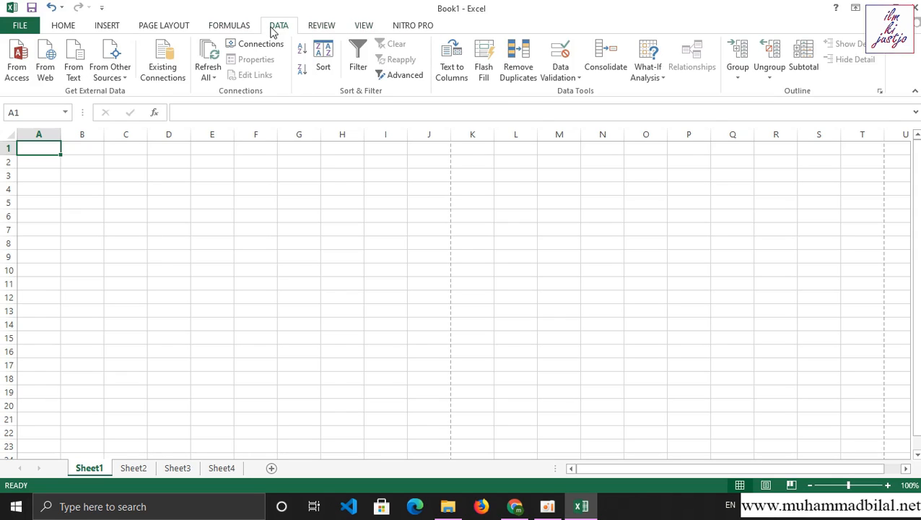
left_click(58, 26)
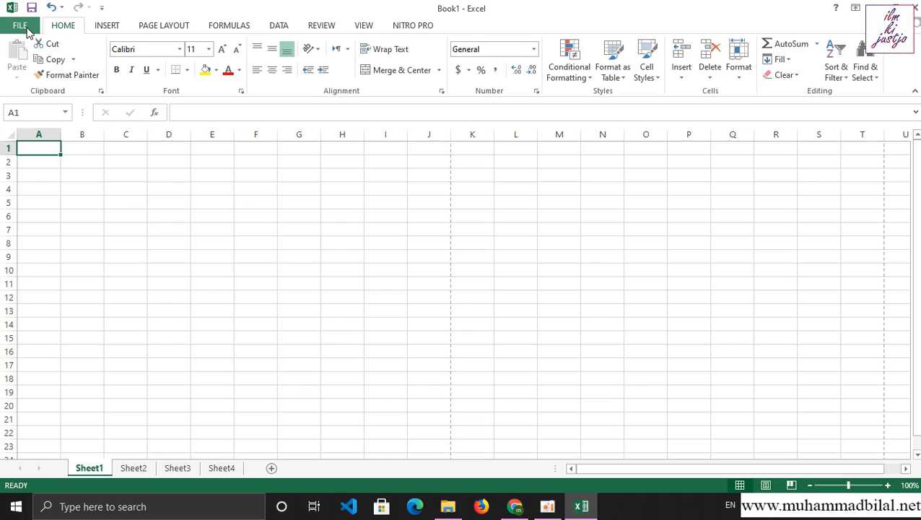
- Look through the insert and page setup commands, including the list of available paper sizes, and return to the Home commands
left_click(103, 29)
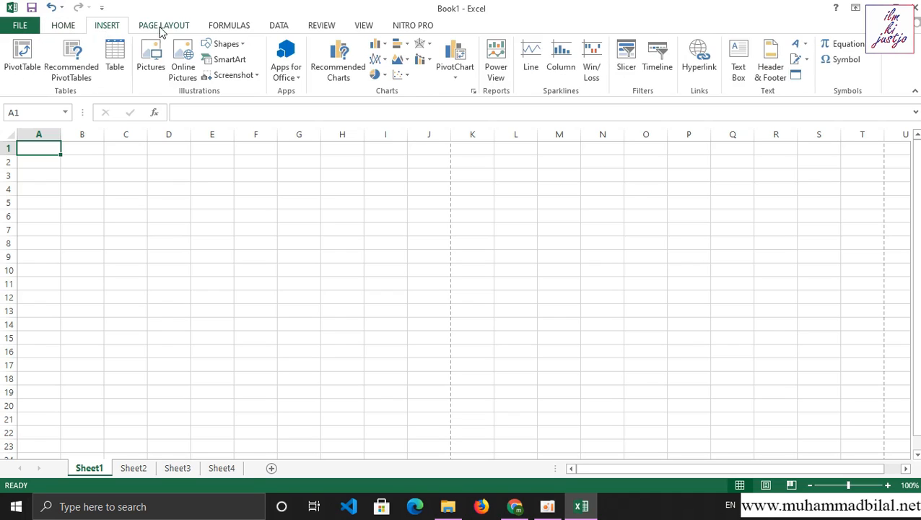
left_click(159, 28)
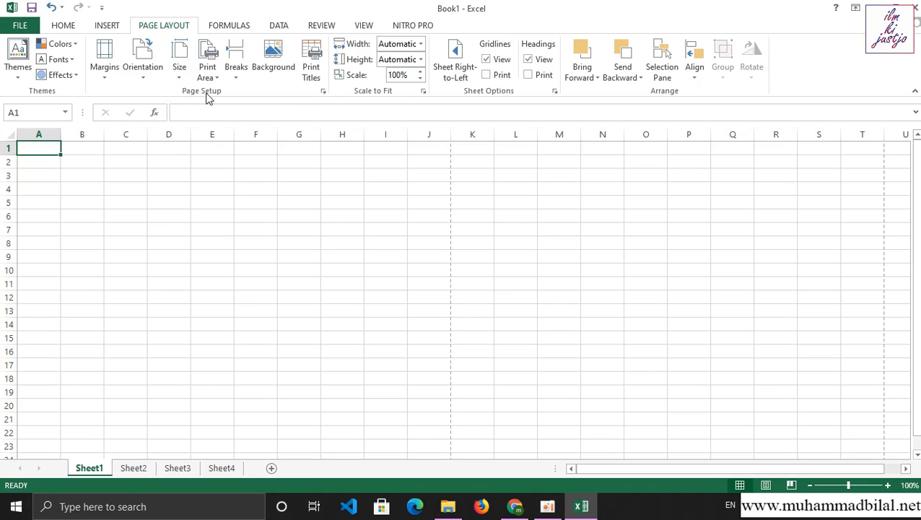
left_click(181, 65)
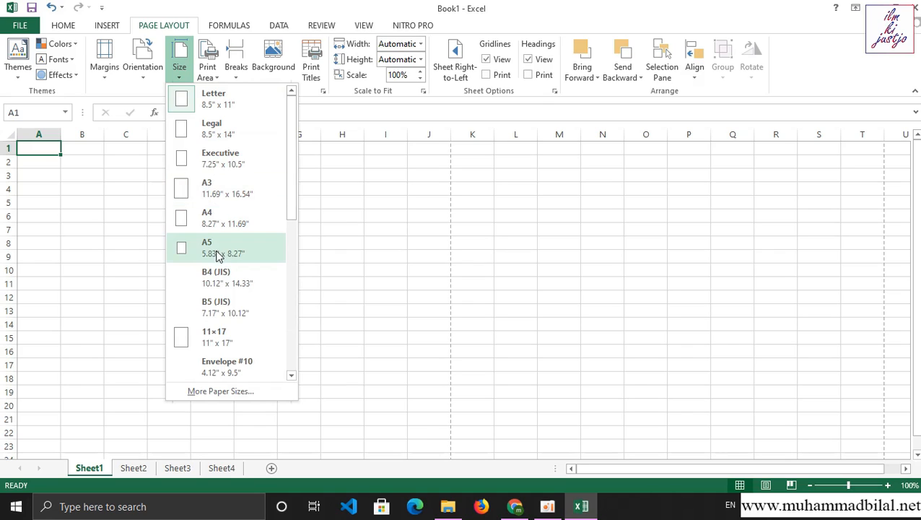
left_click(179, 72)
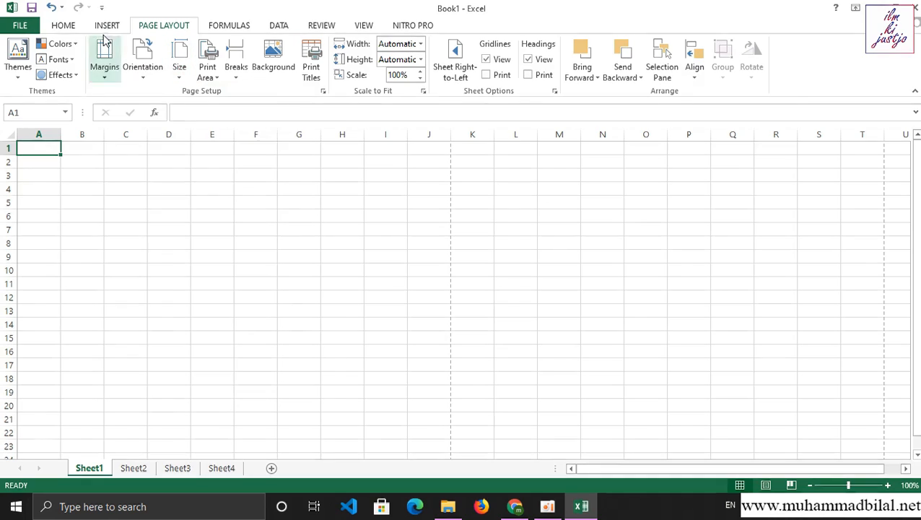
left_click(58, 27)
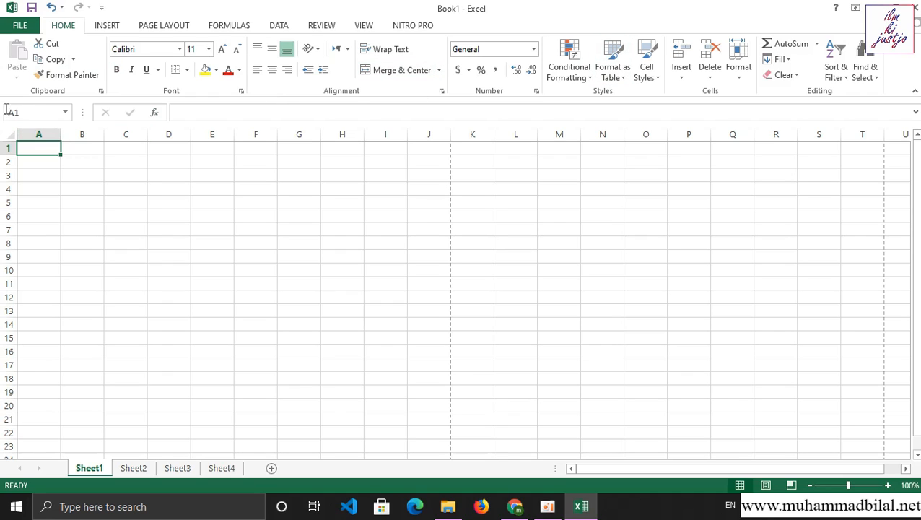
- Select cells A1, A2, D8, G13 and I15 in turn to check each cell's address in the Name Box
left_click(33, 113)
left_click(35, 145)
left_click(51, 160)
left_click(47, 150)
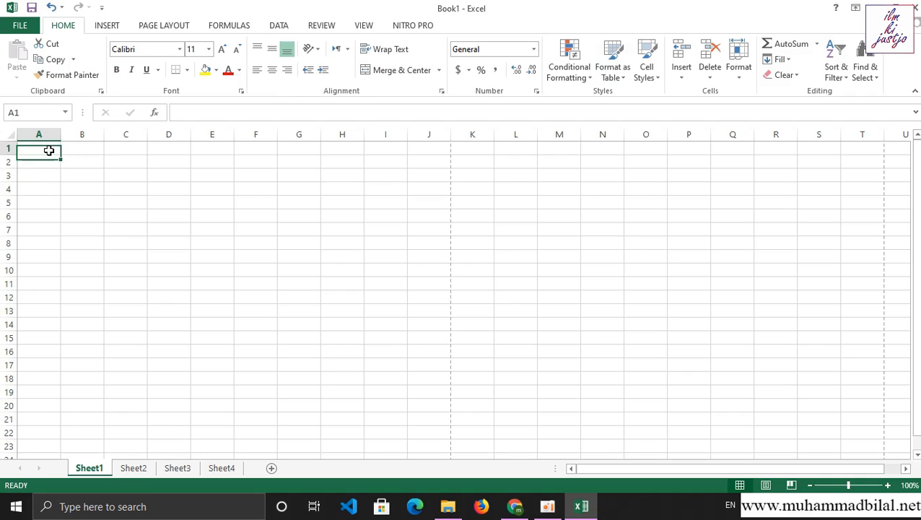
left_click(46, 164)
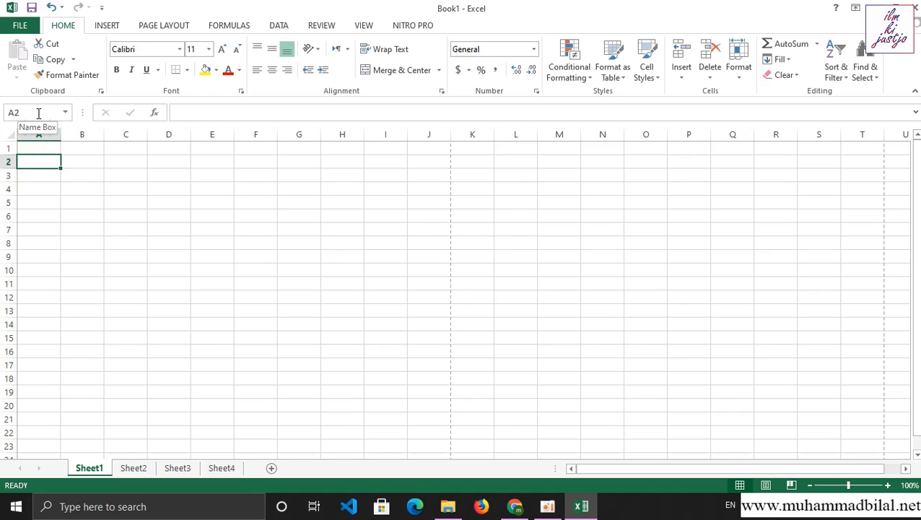
left_click(174, 244)
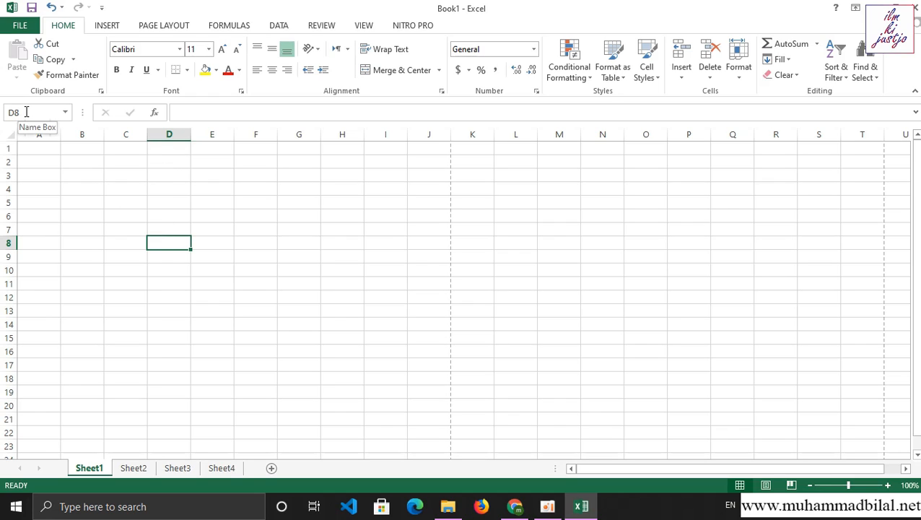
left_click(279, 311)
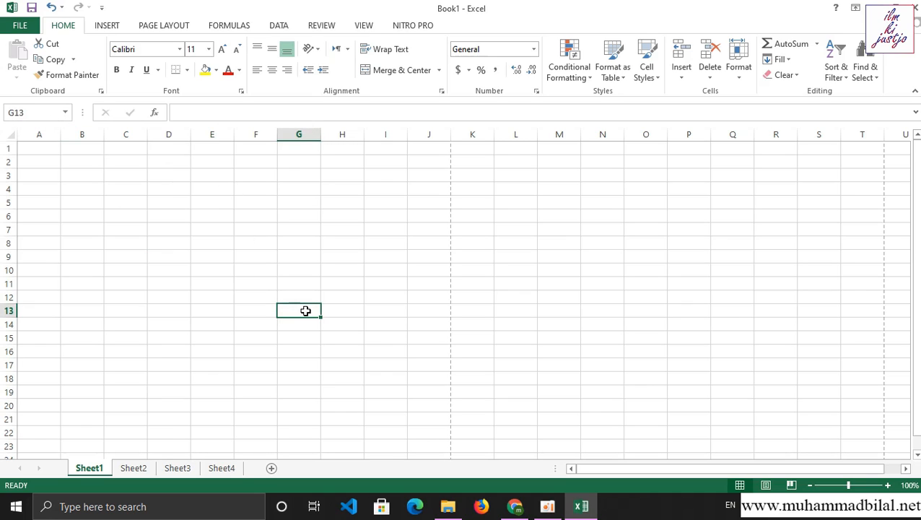
left_click(376, 336)
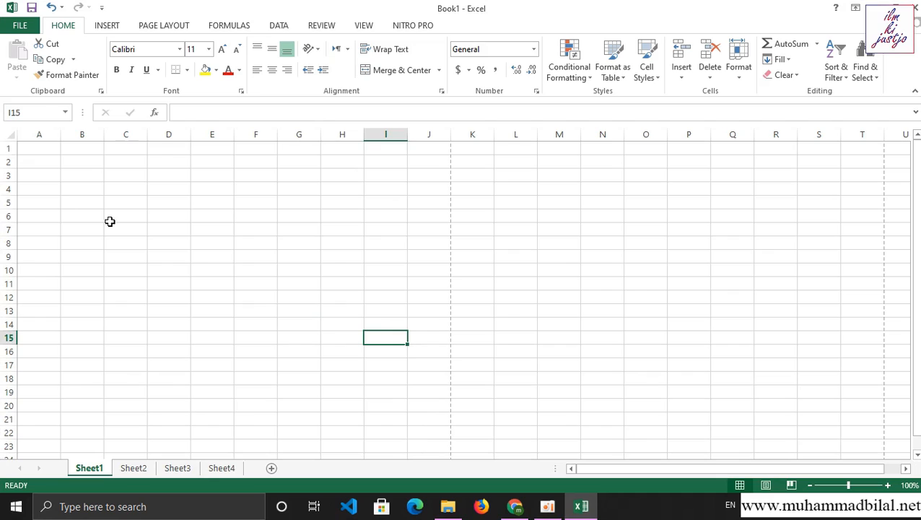
- Enter the text "Result" in cell B6 through the formula bar
left_click(88, 218)
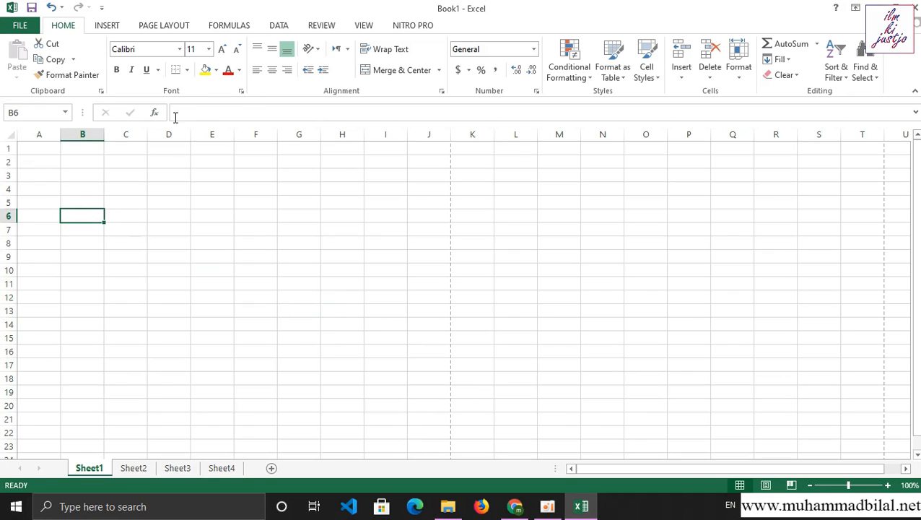
left_click(218, 115)
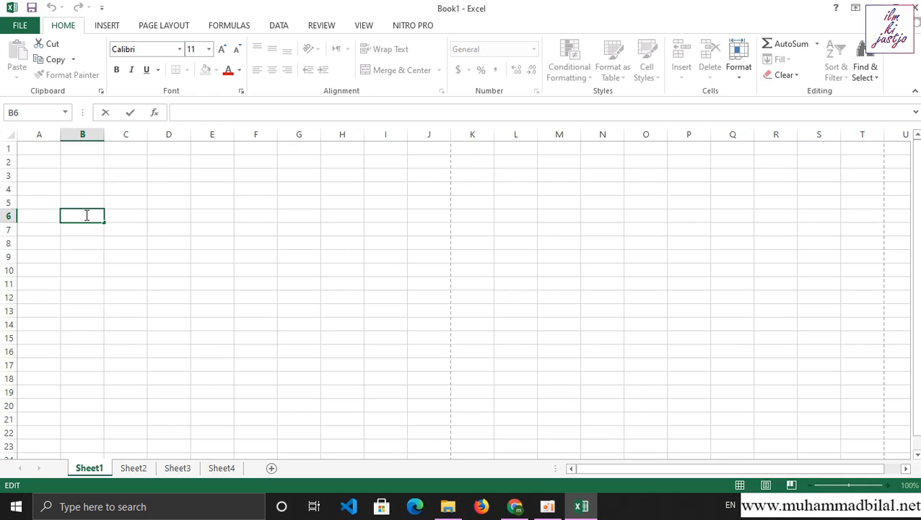
type("Result")
- Replace the contents of cell B6 with the formula =B4+B5 through the formula bar
left_click(236, 112)
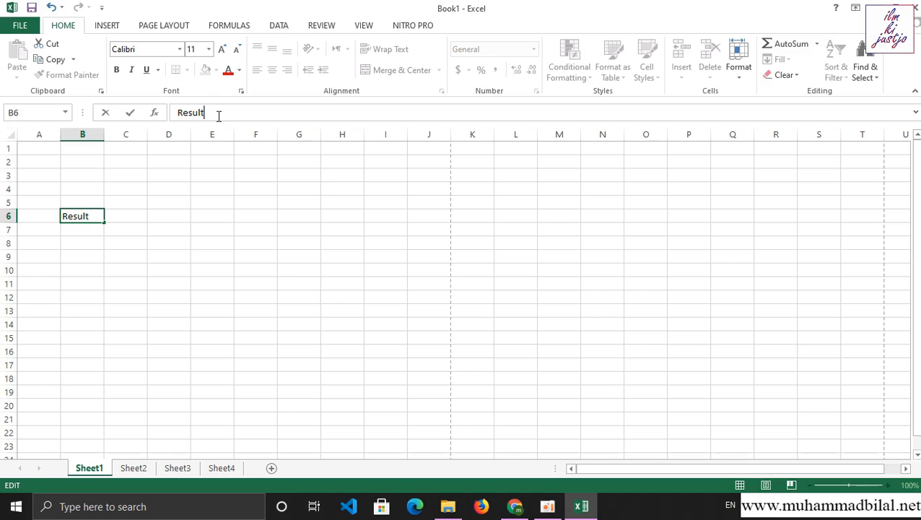
key("BackSpace")
key("BackSpace")
key("BackSpace")
key("BackSpace")
key("BackSpace")
type("=")
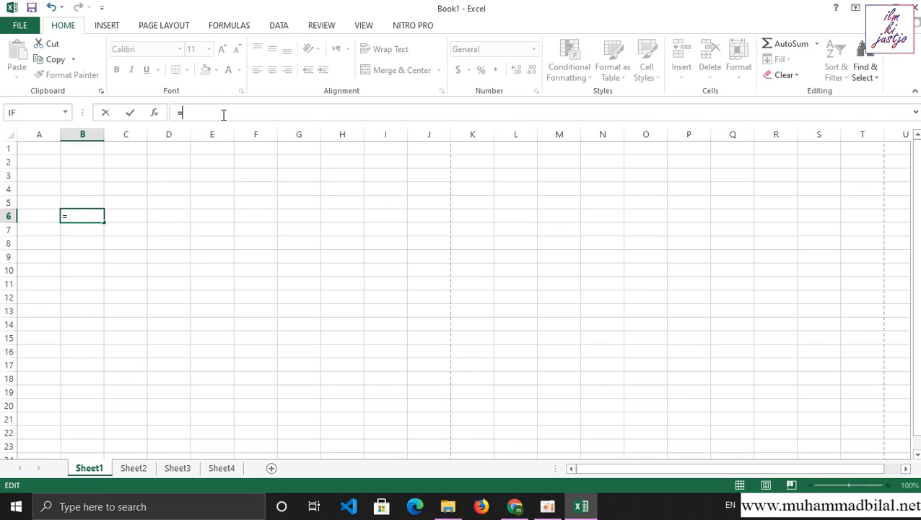
left_click(89, 189)
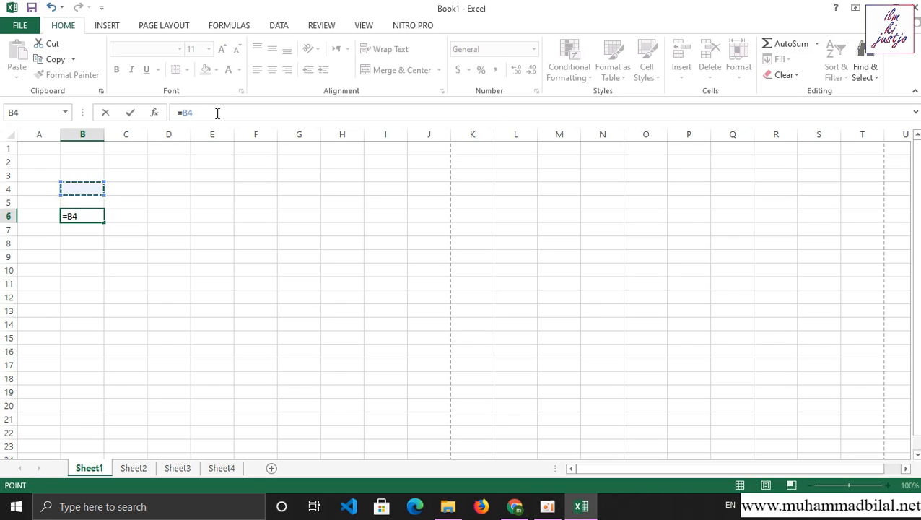
key("ctrl+Return")
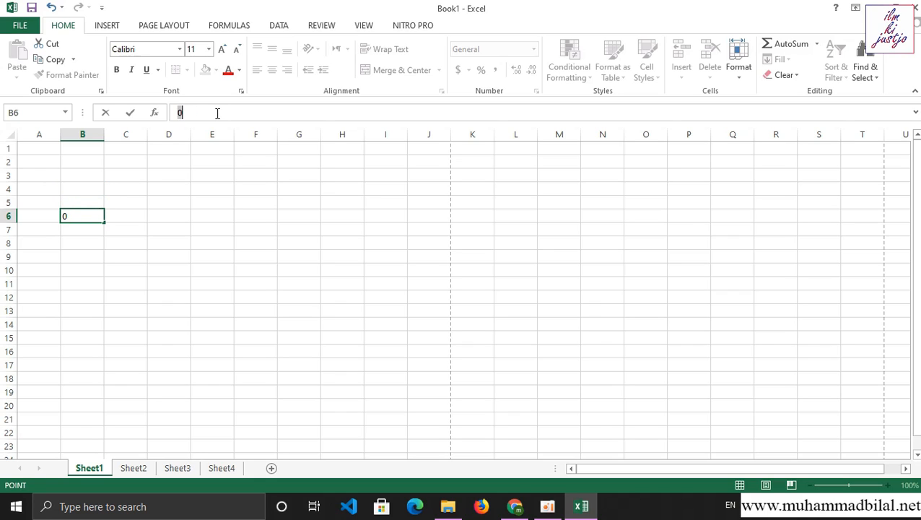
left_click(217, 113)
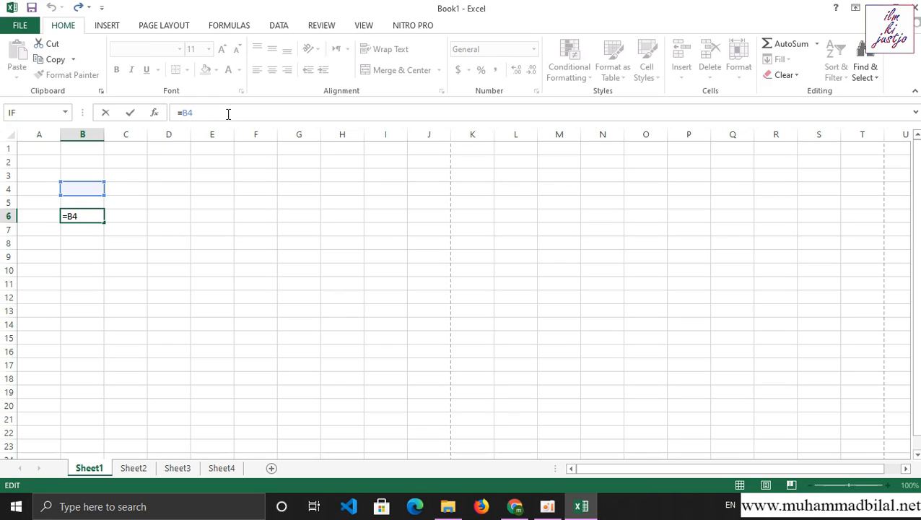
type("+")
left_click(81, 203)
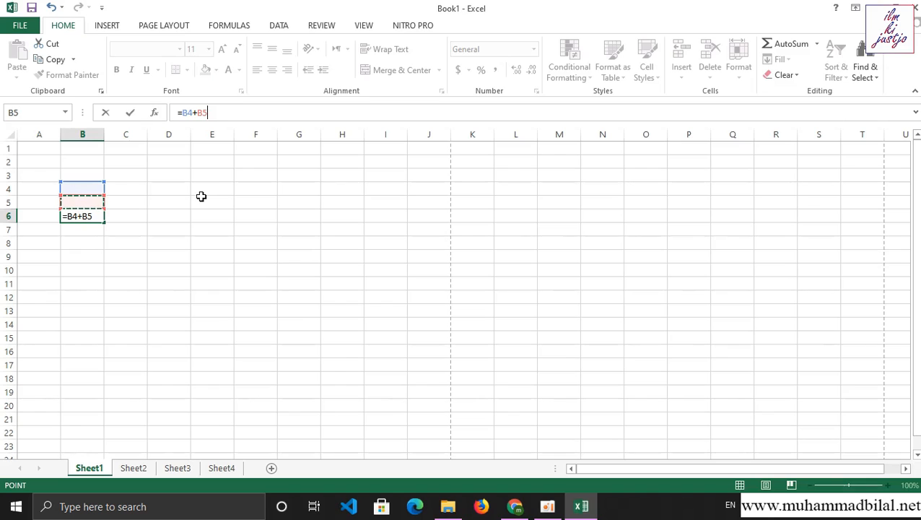
key("Return")
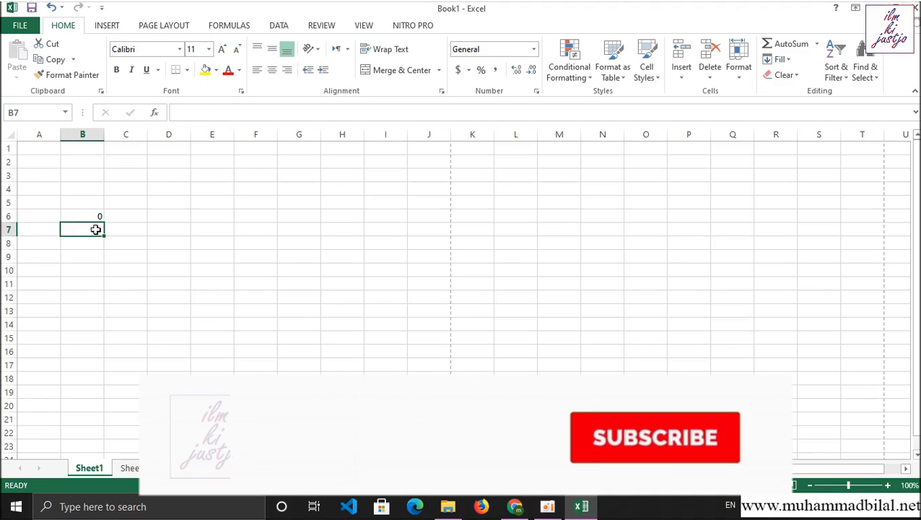
- Enter 25 in cell B4 and 30 in cell B5
left_click(69, 216)
left_click(92, 205)
left_click(88, 191)
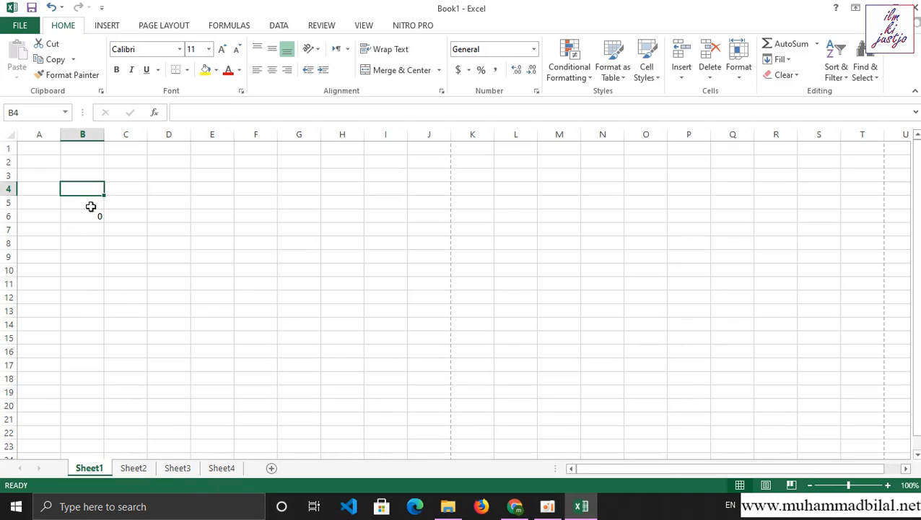
type("25")
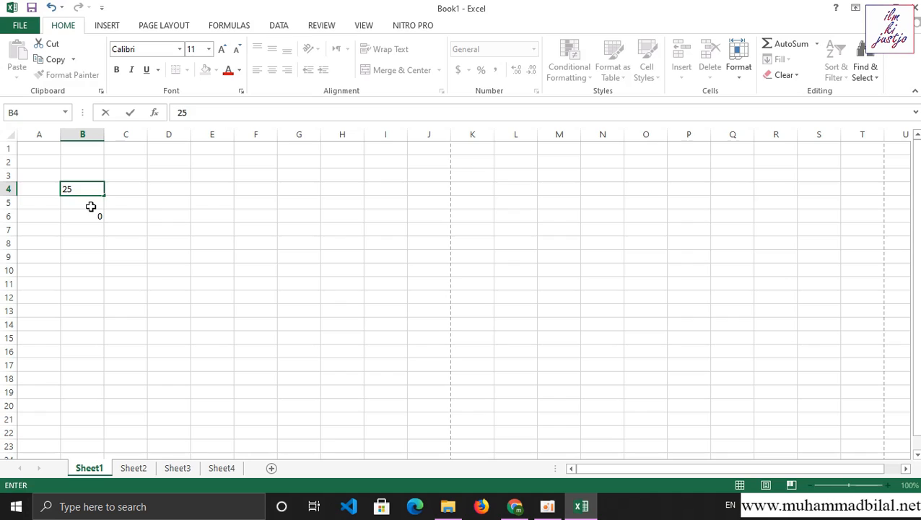
key("Return")
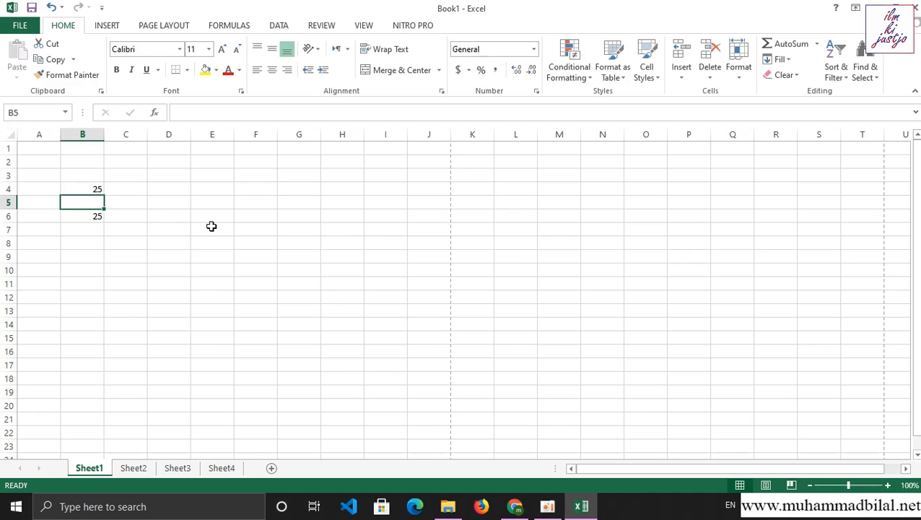
type("30")
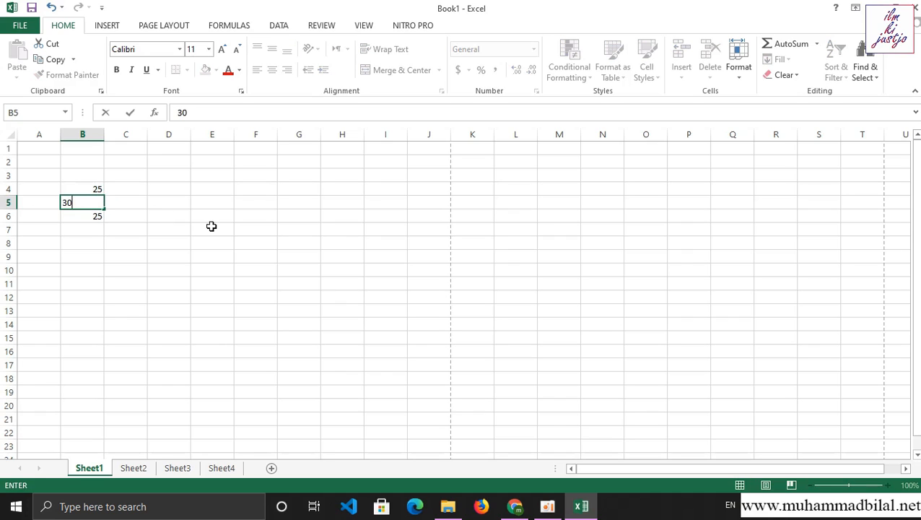
key("Return")
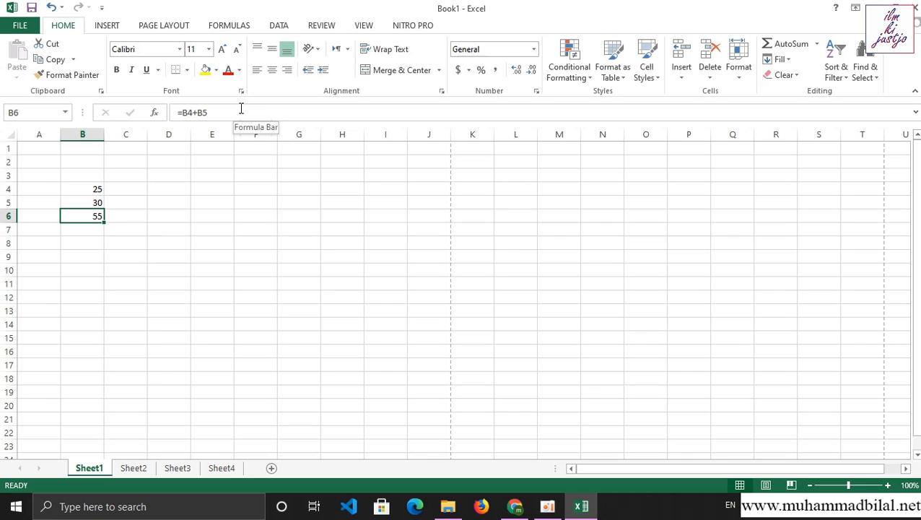
left_click(184, 114)
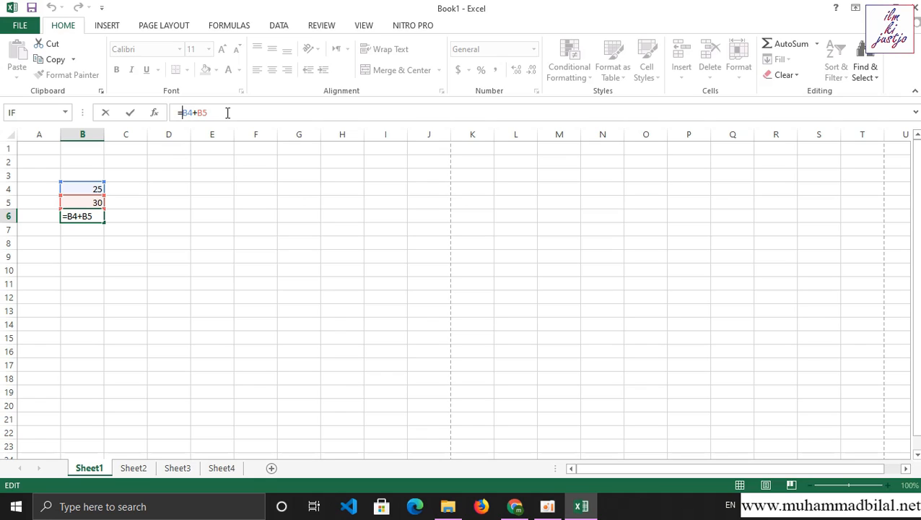
left_click(166, 190)
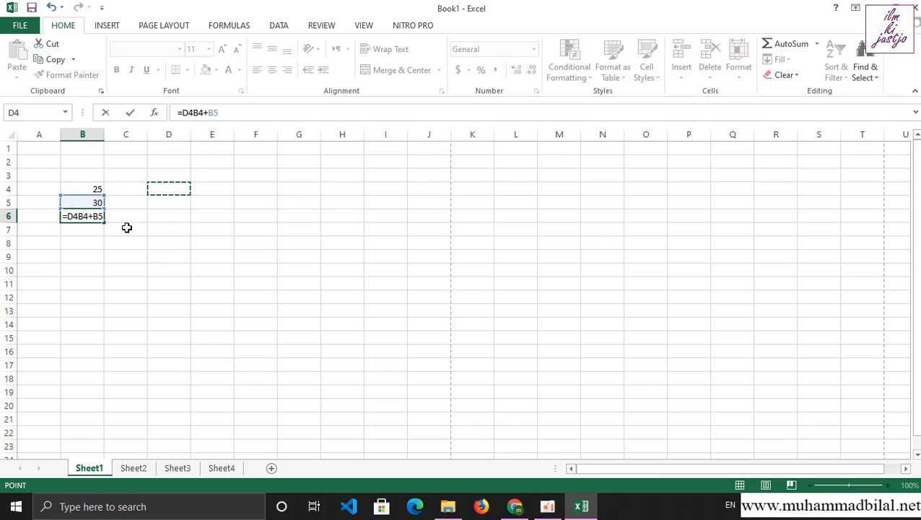
key("BackSpace")
key("BackSpace")
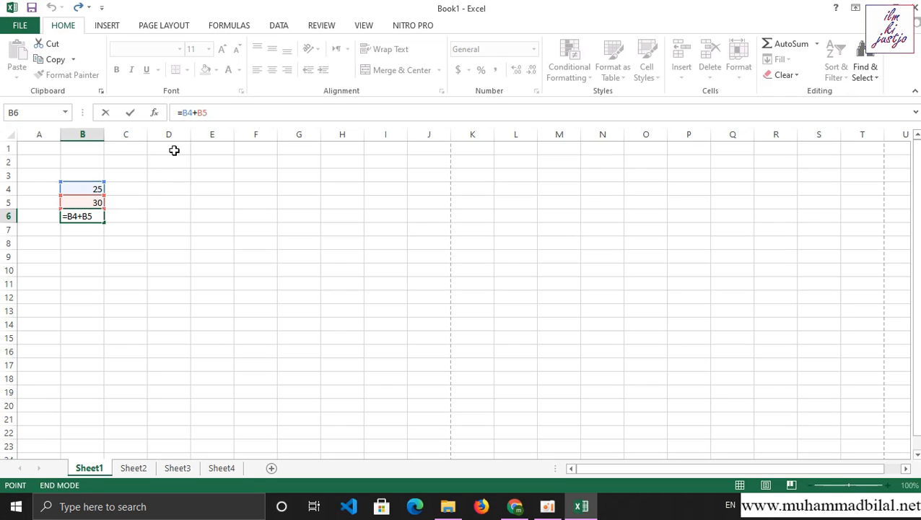
key("Return")
- Insert an AutoSum function in cell D6 and change its formula to =SUM(D4+D5)
left_click(165, 178)
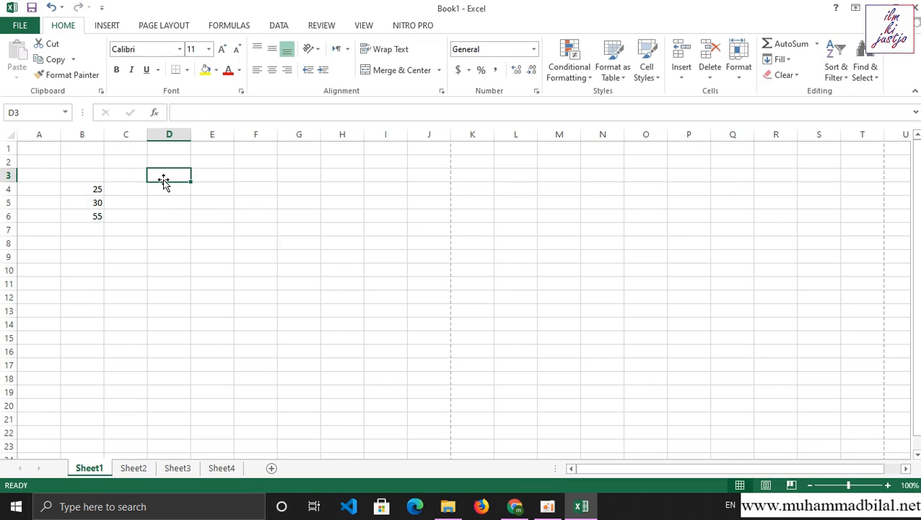
left_click(169, 215)
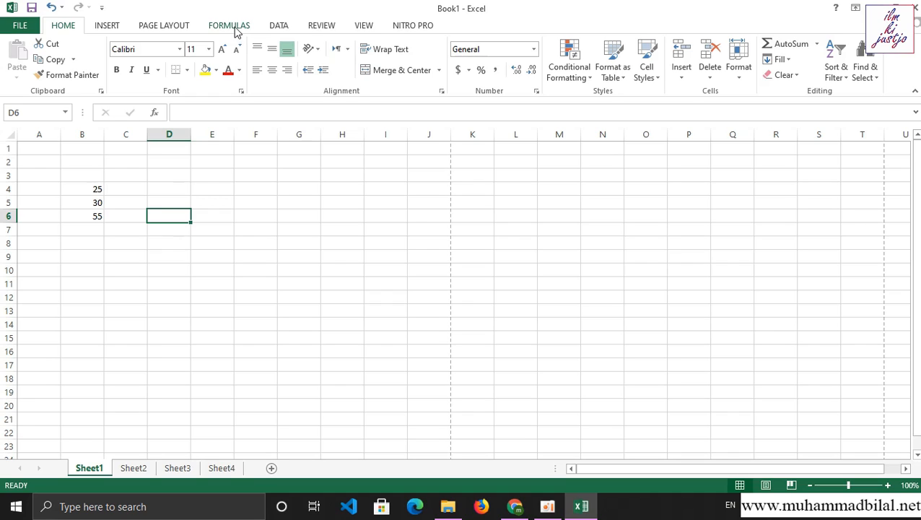
left_click(818, 46)
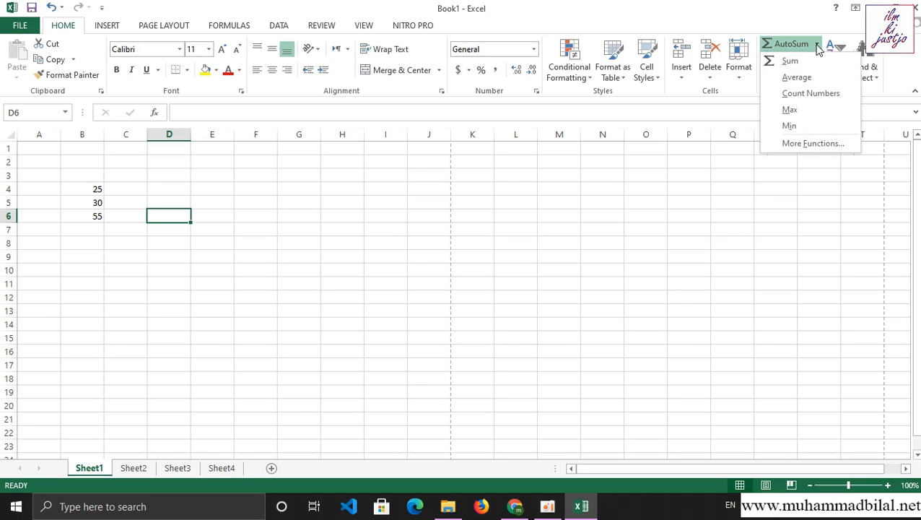
left_click(818, 47)
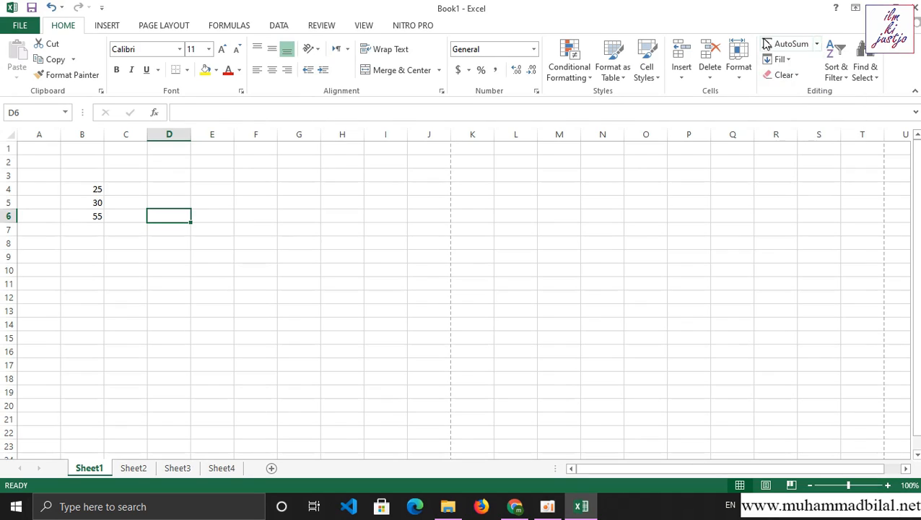
left_click(242, 27)
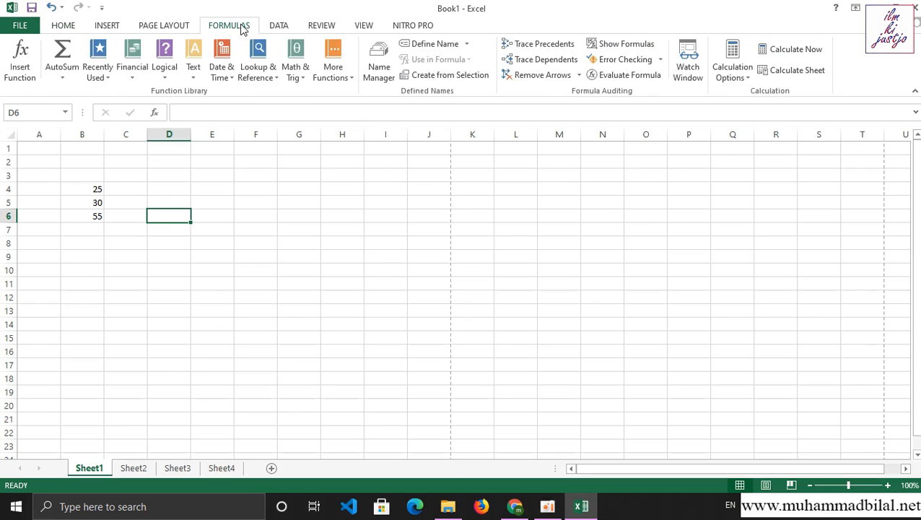
left_click(62, 58)
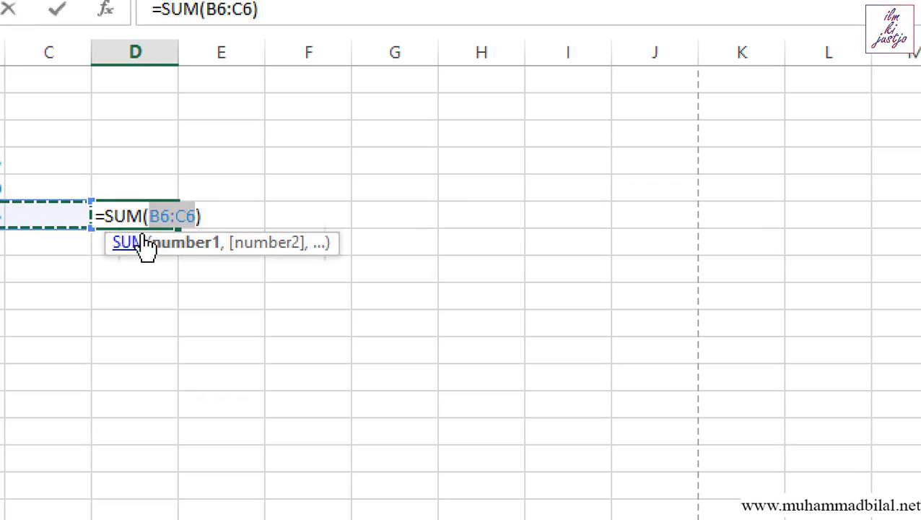
key("Left")
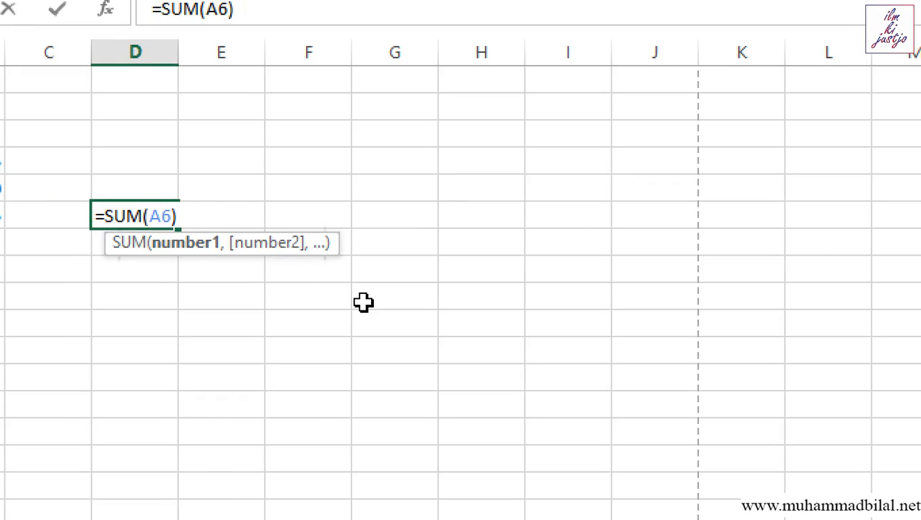
key("BackSpace")
key("BackSpace")
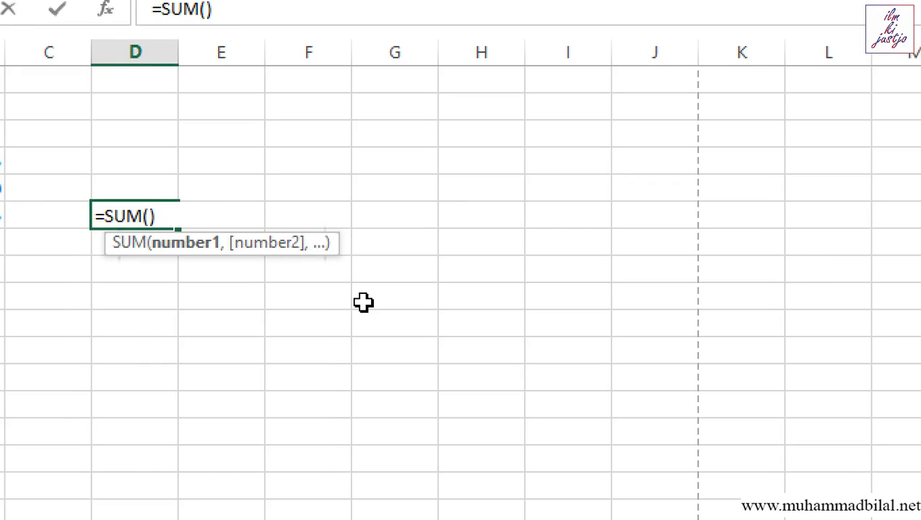
type("d")
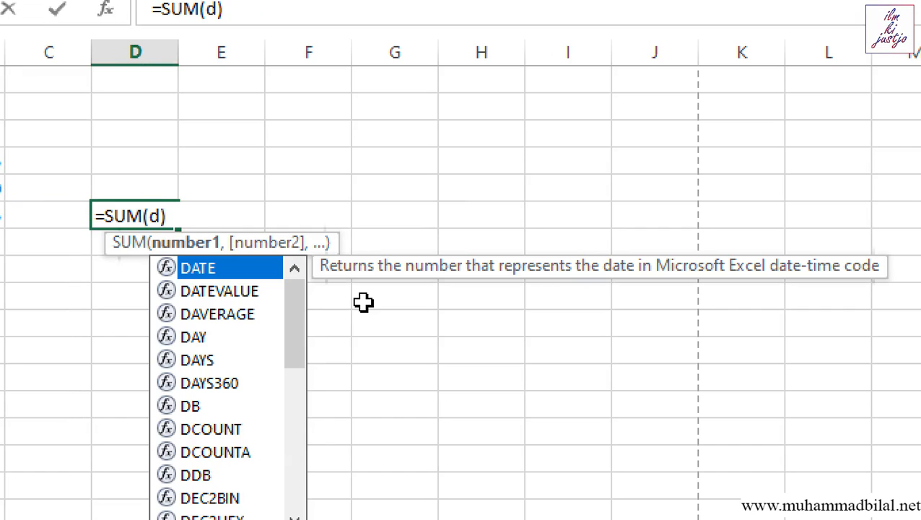
type("4+")
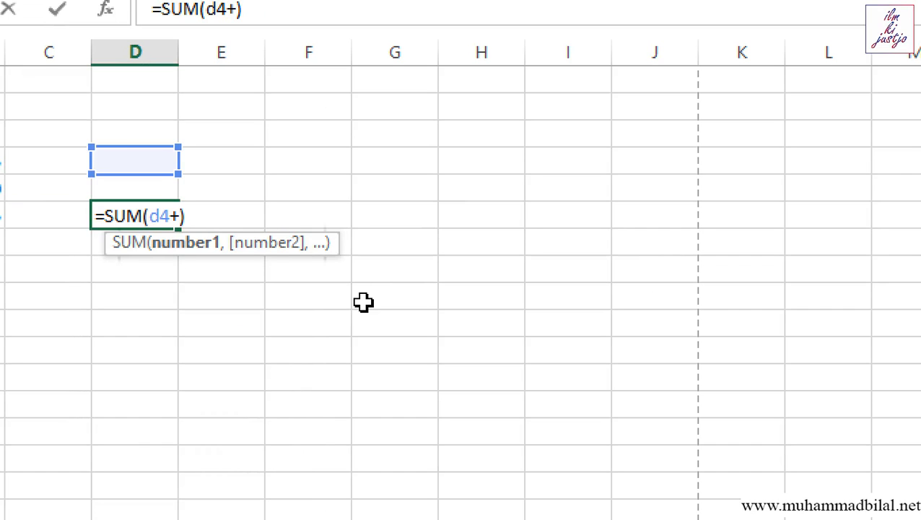
type("d5")
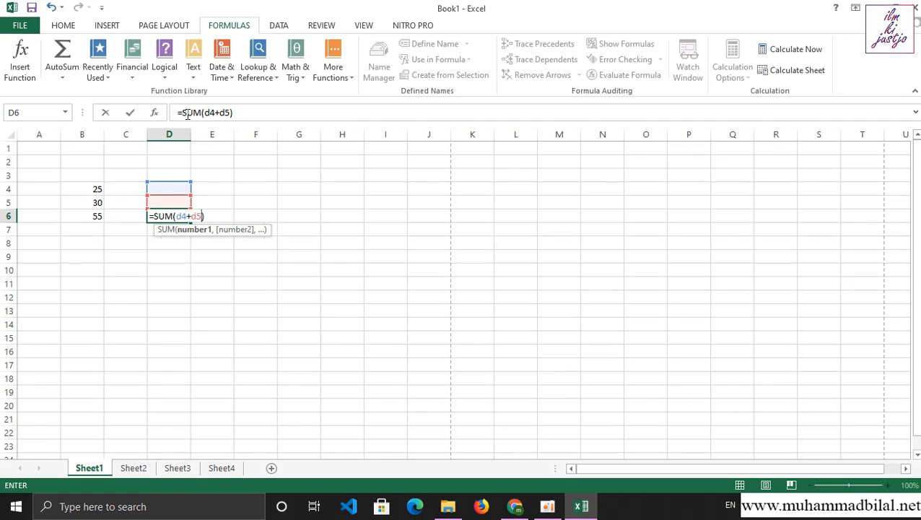
key("Return")
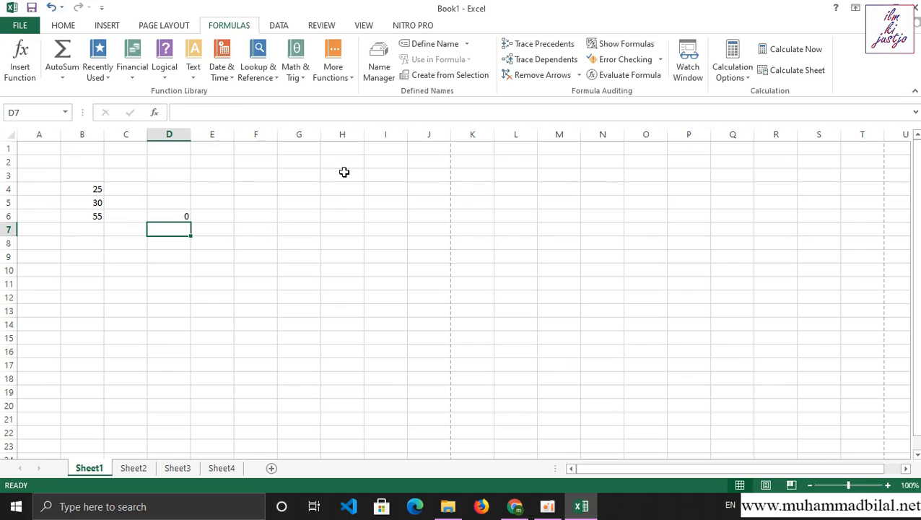
- Enter 56 in cell D4 and 78 in cell D5
left_click(164, 193)
left_click(165, 203)
left_click(173, 217)
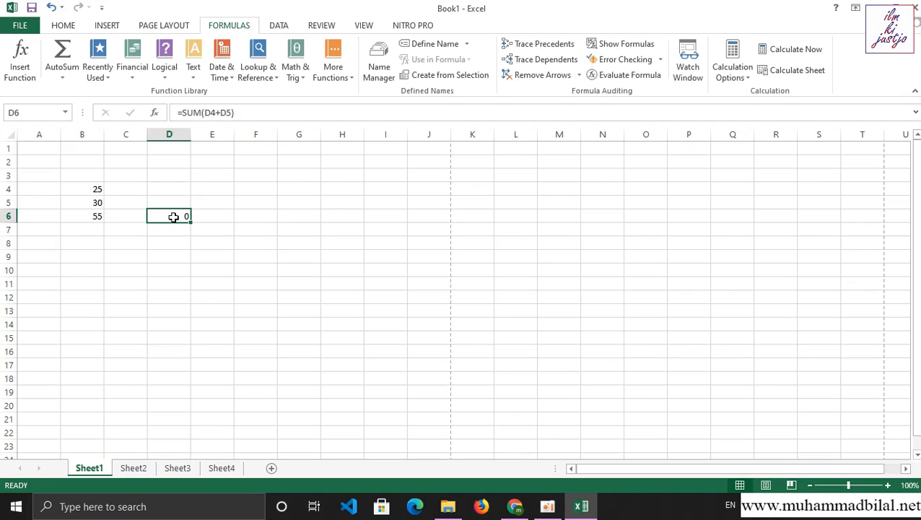
key("Up")
key("Up")
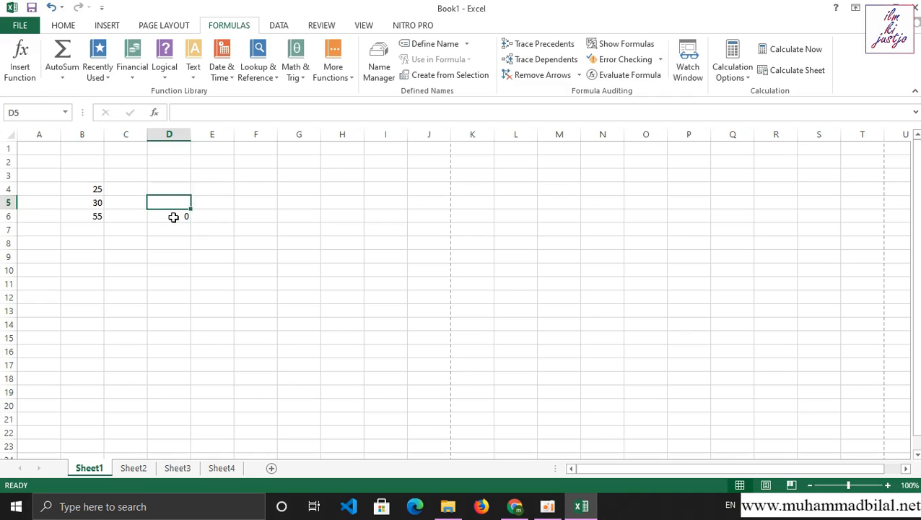
type("56")
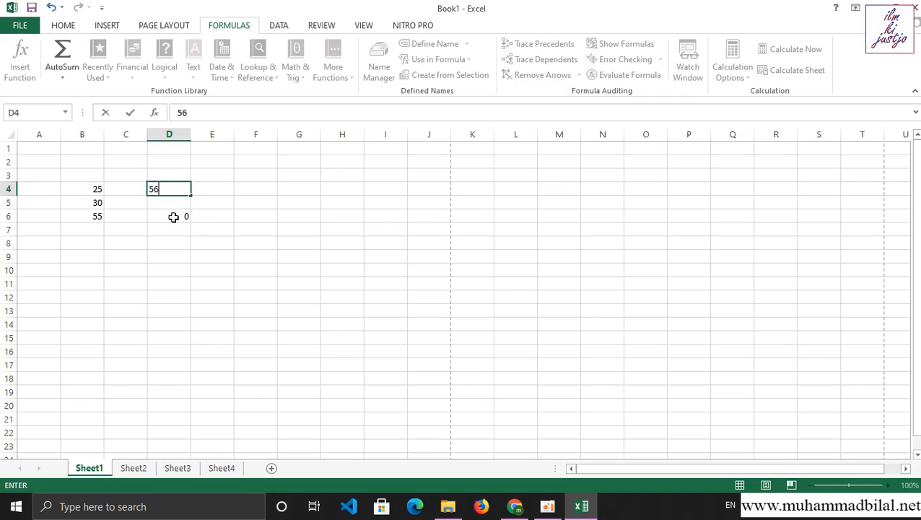
key("Return")
type("78")
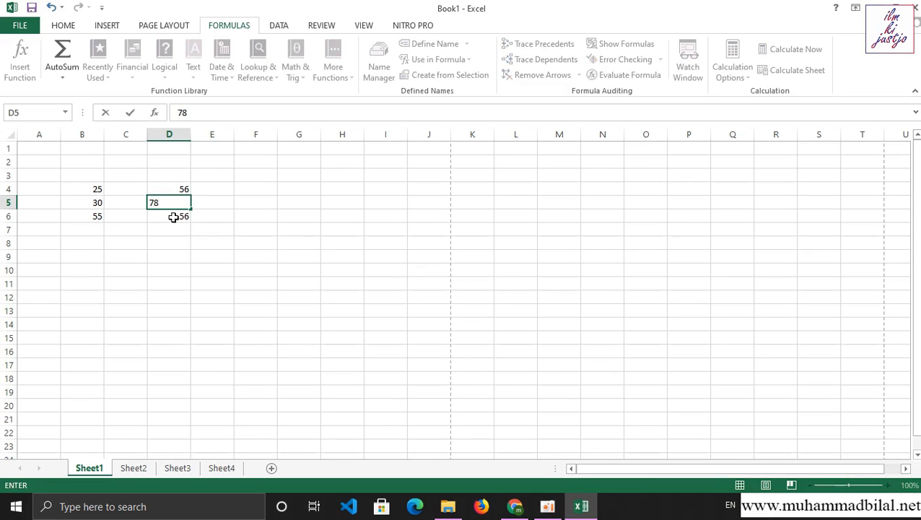
key("Return")
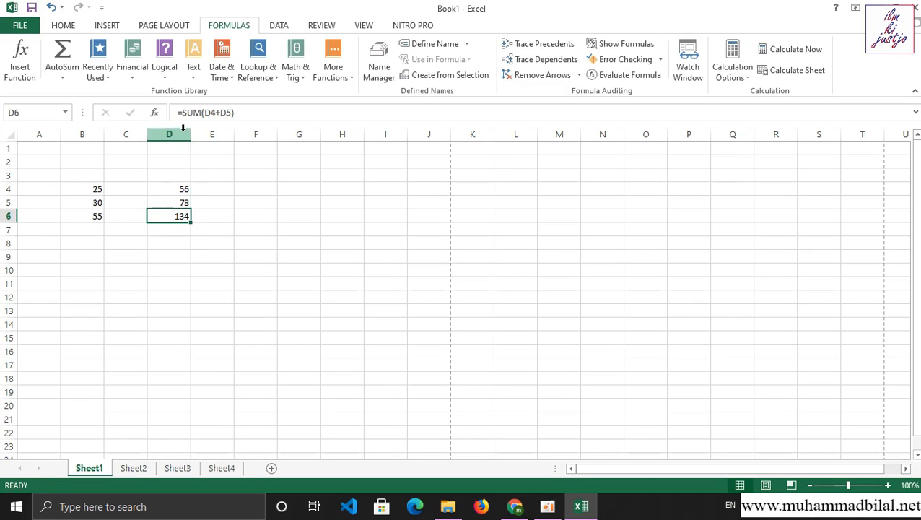
- Compare the formulas in cells B6 and D6, checking the contents of cells B4, B5 and D4 as well
left_click(94, 221)
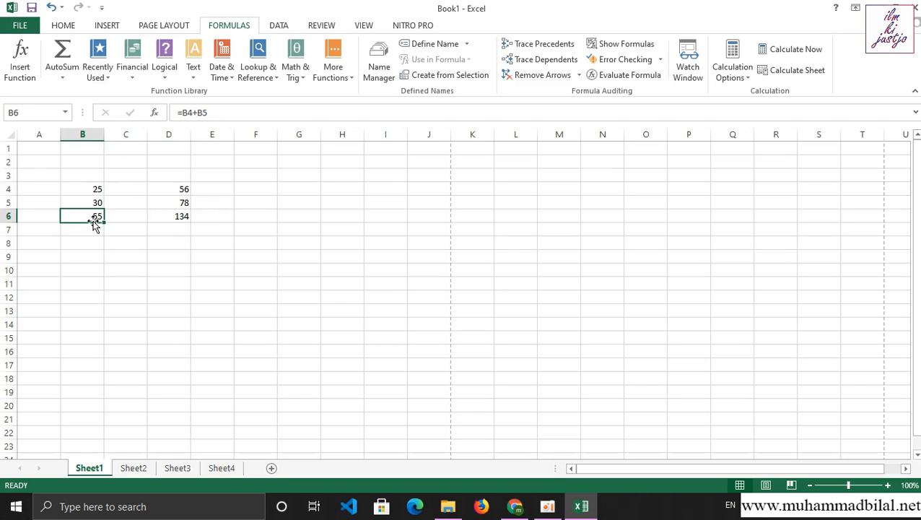
left_click(92, 187)
left_click(90, 202)
left_click(170, 187)
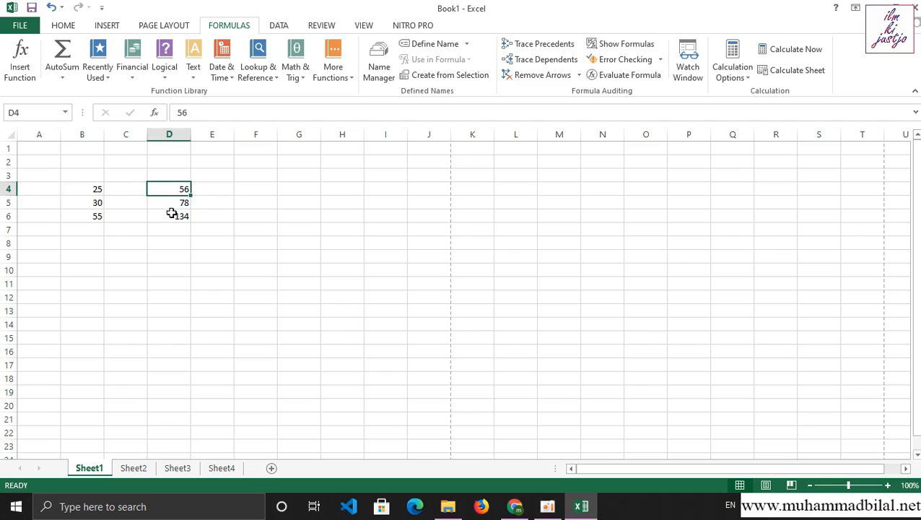
left_click(173, 214)
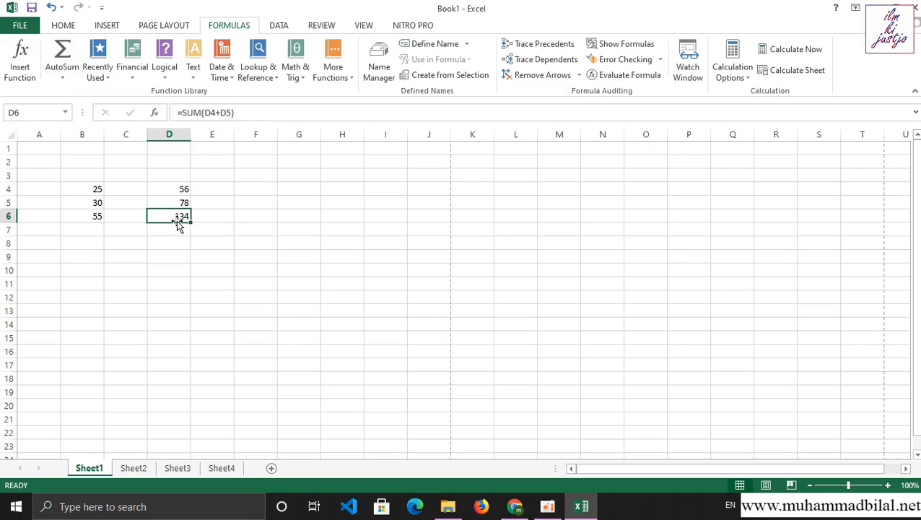
- Show the Home commands and examine the column headings from A through D
left_click(64, 27)
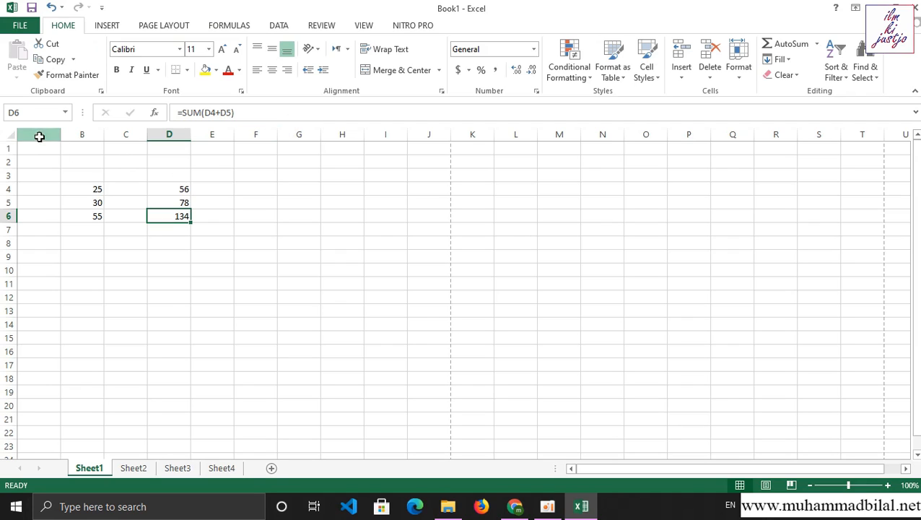
left_click(42, 133)
left_click_drag(41, 134, 174, 137)
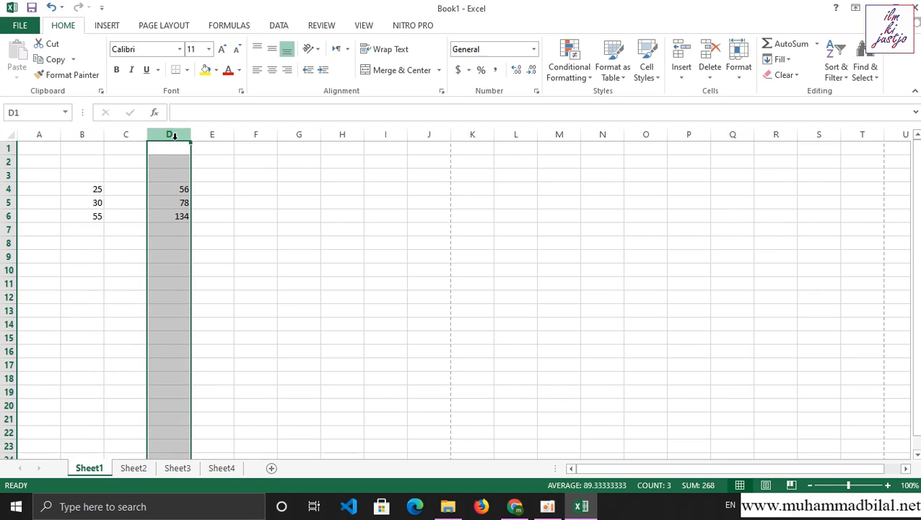
left_click(216, 149)
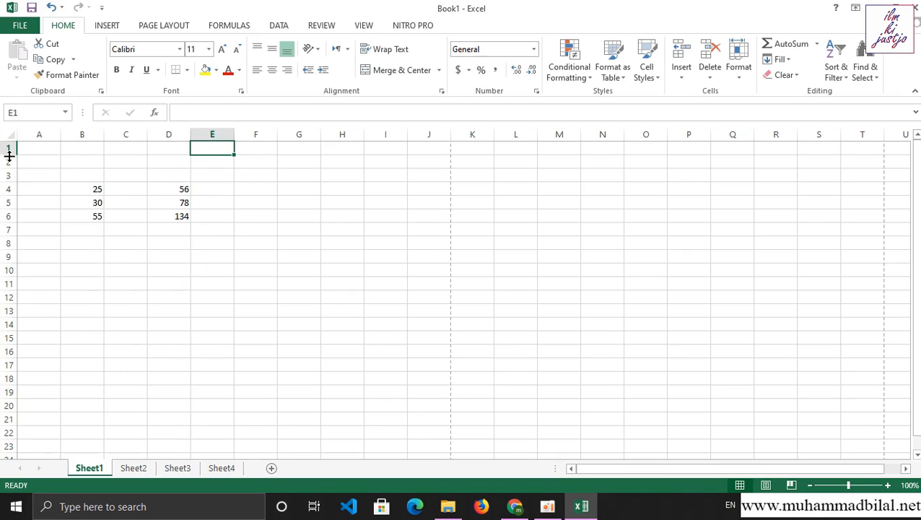
- Walk through the cells of row 1 from A1 to AI1 to examine the column lettering
left_click(36, 147)
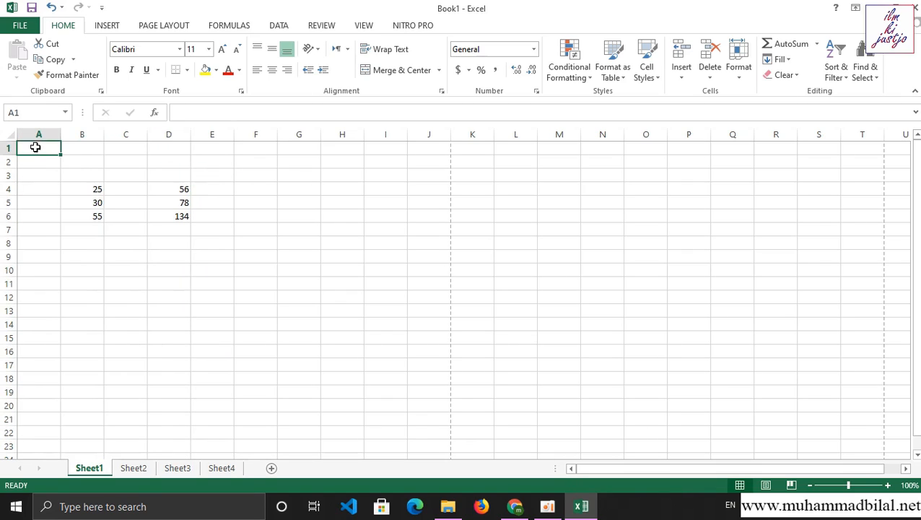
left_click(83, 146)
left_click(135, 151)
key("Right")
key("Right")
key("Right")
key("Right")
key("Right")
key("Right")
key("Right")
key("Right")
key("Right")
key("Right")
key("Right")
key("Right")
key("Right")
key("Right")
key("Right")
key("Right")
key("Right")
key("Right")
key("Right")
key("Right")
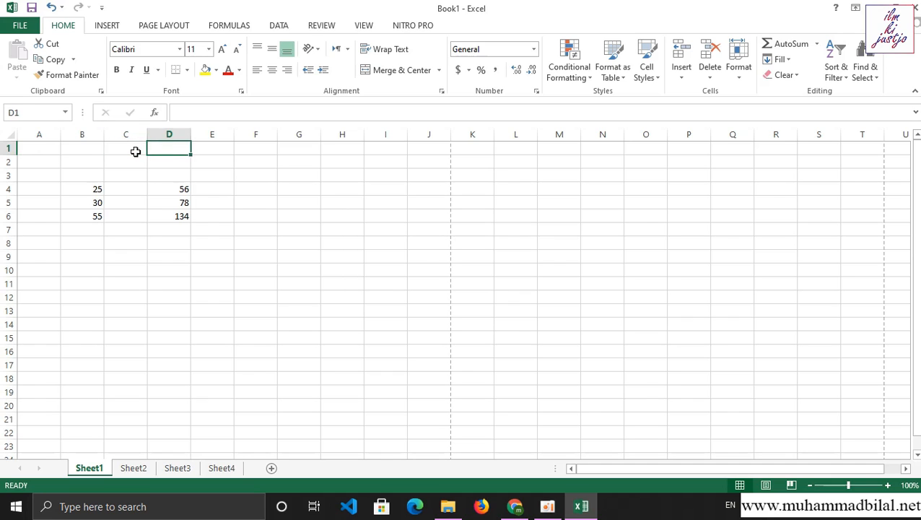
key("Right")
key("Right")
key("Right")
key("Right")
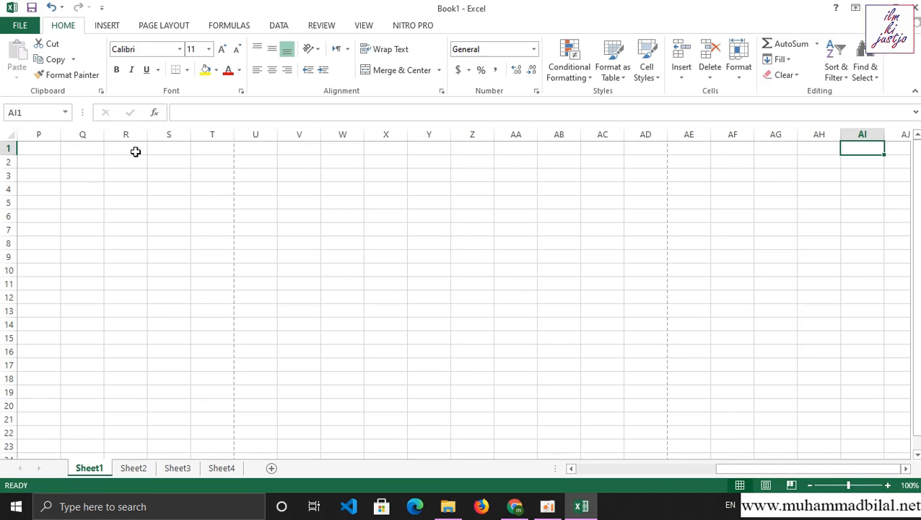
- Examine the double-letter columns AA, AB and AC that follow column Z, and return to cell A1
key("Left")
key("Left")
key("Left")
key("Left")
key("Left")
key("Left")
key("Left")
key("Right")
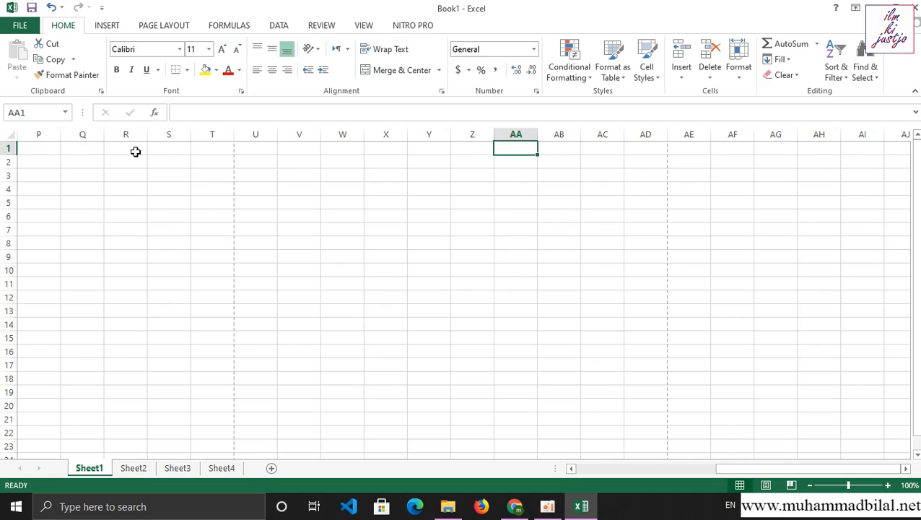
key("Right")
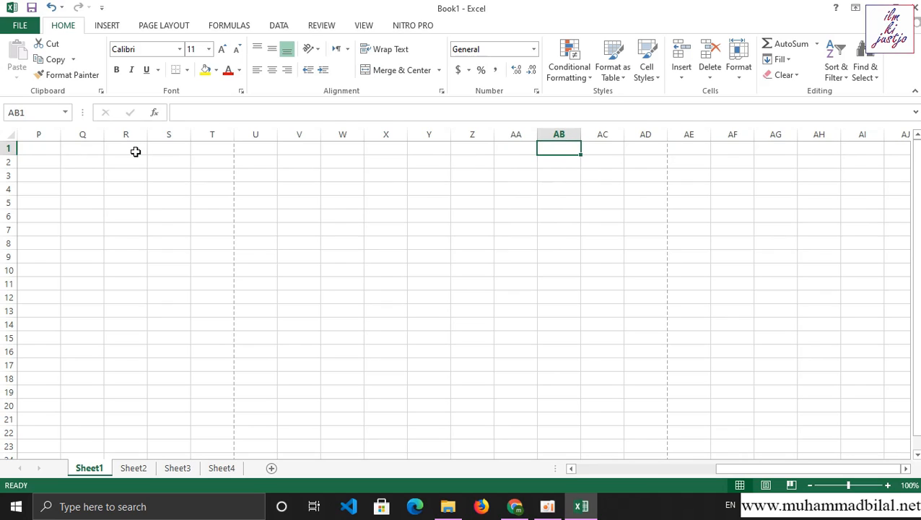
key("Right")
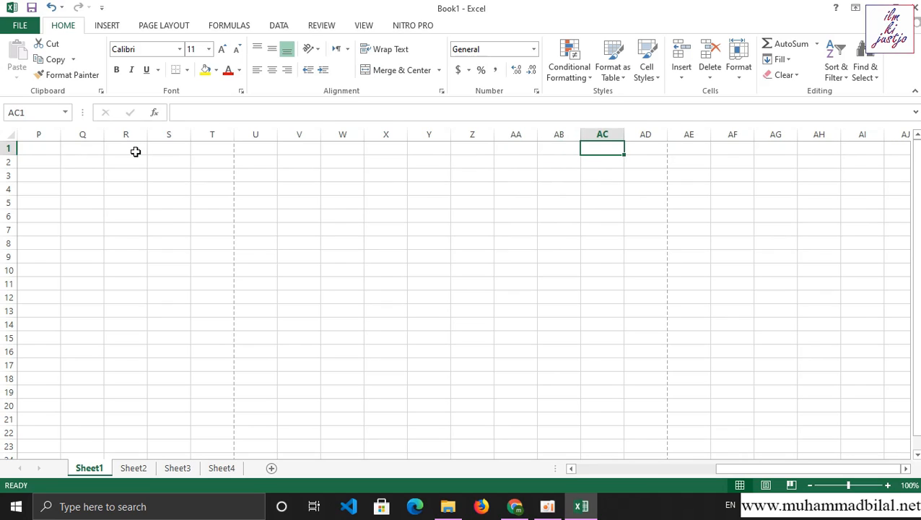
key("Right")
key("Right")
key("Right")
key("Right")
key("Left")
key("Left")
key("Left")
key("Left")
key("Left")
key("Left")
key("Left")
key("Left")
key("Left")
key("Left")
key("Left")
key("Left")
key("Left")
key("Left")
key("Left")
key("Left")
key("Left")
key("Left")
key("Left")
key("Left")
key("Left")
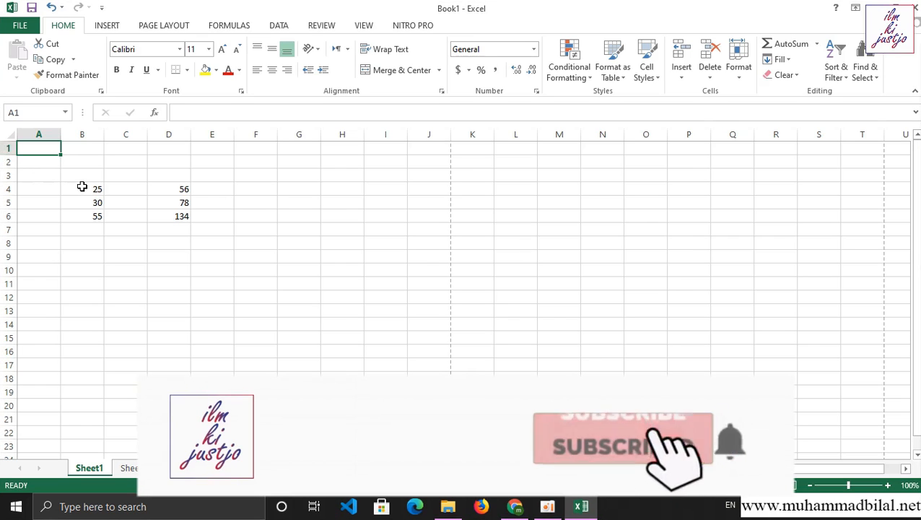
- Walk down column A to row 66 to examine the row numbering, and return to cell A1
key("Down")
key("Down")
key("Down")
key("Down")
key("Down")
key("Down")
key("Down")
key("Down")
key("Down")
key("Down")
key("Down")
key("Down")
key("Down")
key("Down")
key("Down")
key("Down")
key("Down")
key("Down")
key("Down")
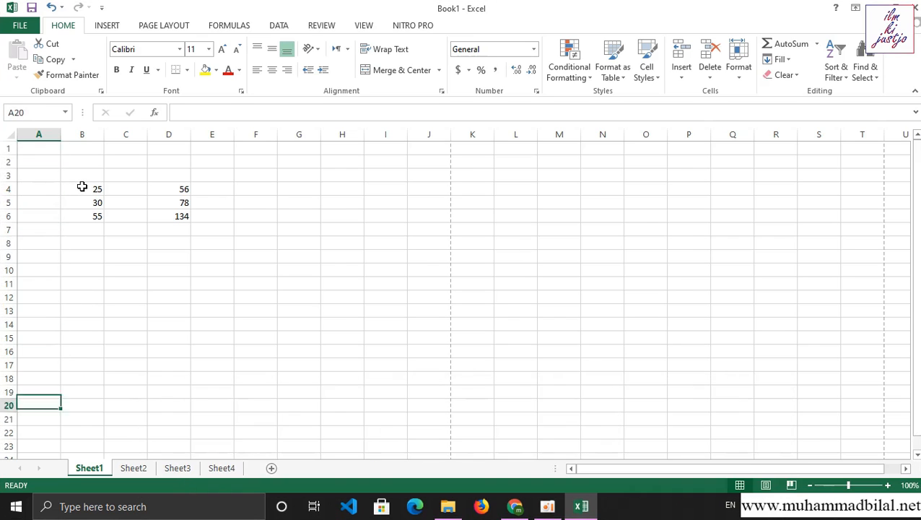
key("Down")
key("Down")
key("Down")
key("Down")
key("Down")
key("Down")
key("Down")
key("Down")
key("Down")
key("Down")
key("Down")
key("Down")
key("Down")
key("Down")
key("Down")
key("Down")
key("Down")
key("Down")
key("Down")
key("Down")
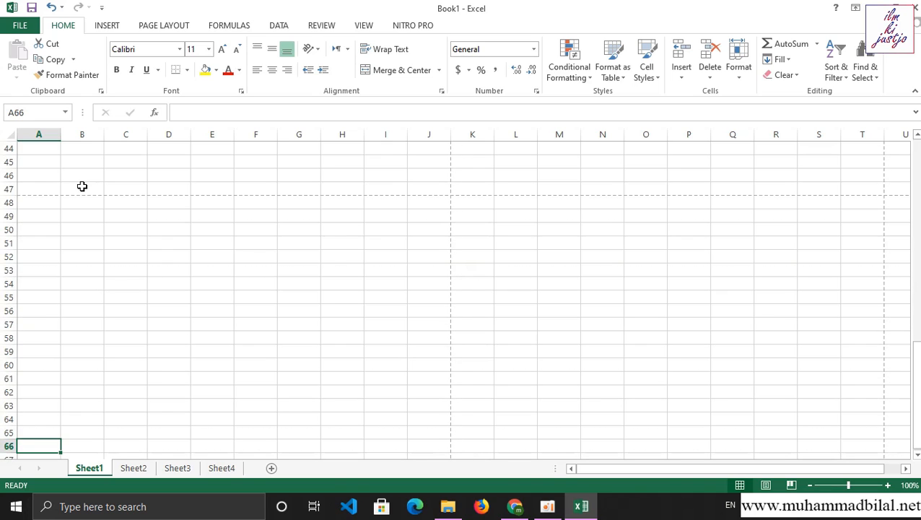
key("Up")
key("Up")
key("Up")
key("Up")
key("Up")
key("Up")
key("Up")
key("Up")
key("Up")
key("Up")
key("Up")
key("Up")
key("Up")
key("Up")
key("Up")
key("Up")
key("Up")
key("Up")
key("Up")
key("Up")
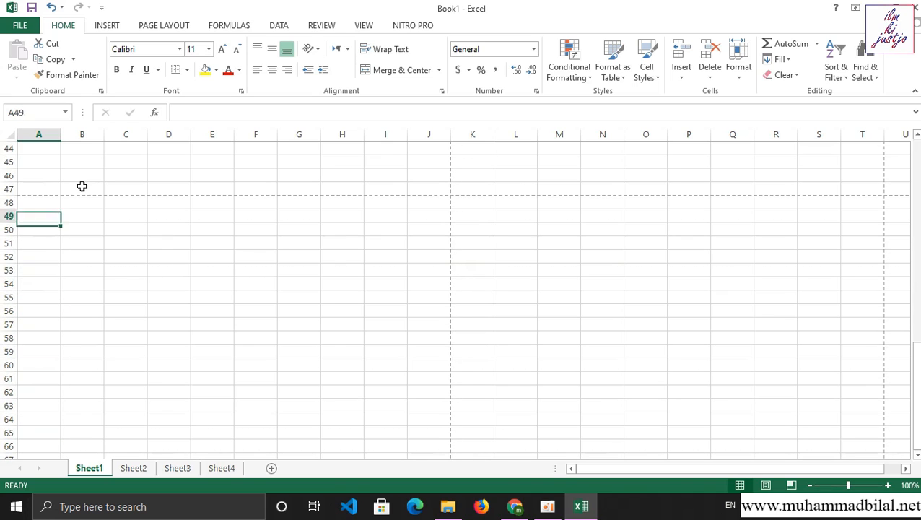
key("Up")
key("Up")
key("Up")
key("Up")
key("Up")
key("Up")
key("Up")
key("Up")
key("Up")
key("Up")
key("Up")
key("Up")
key("Up")
key("Up")
key("Up")
key("Up")
key("Up")
key("Up")
key("Up")
key("Up")
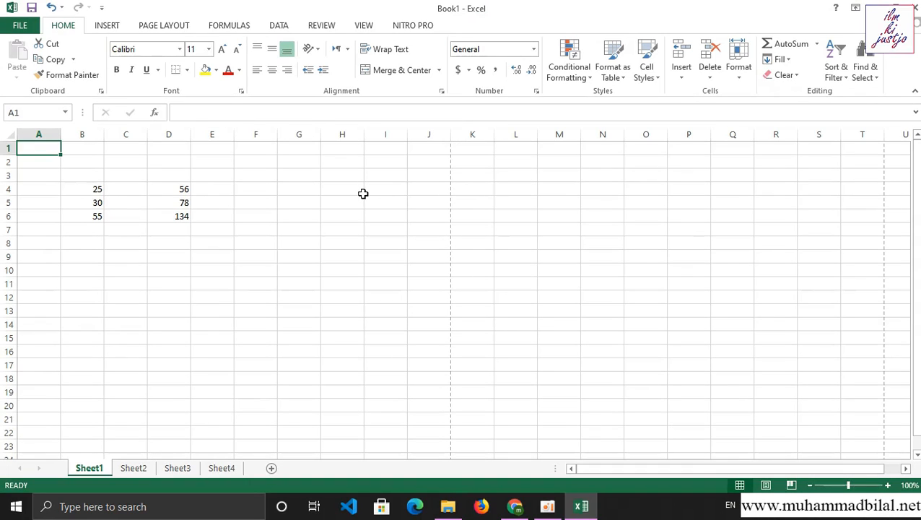
- Select the range A1:J22 to examine the cell area inside the page-break line, and clear the selection
left_click_drag(46, 149, 490, 434)
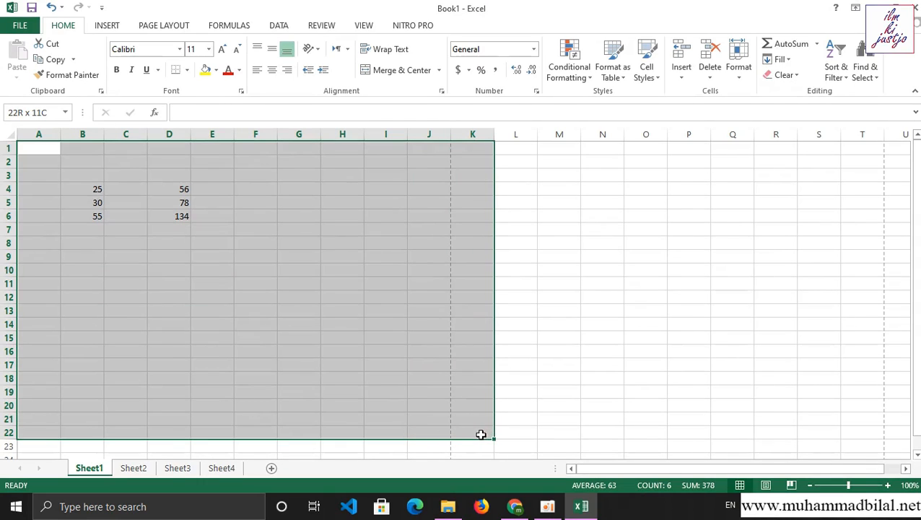
left_click_drag(480, 434, 444, 437)
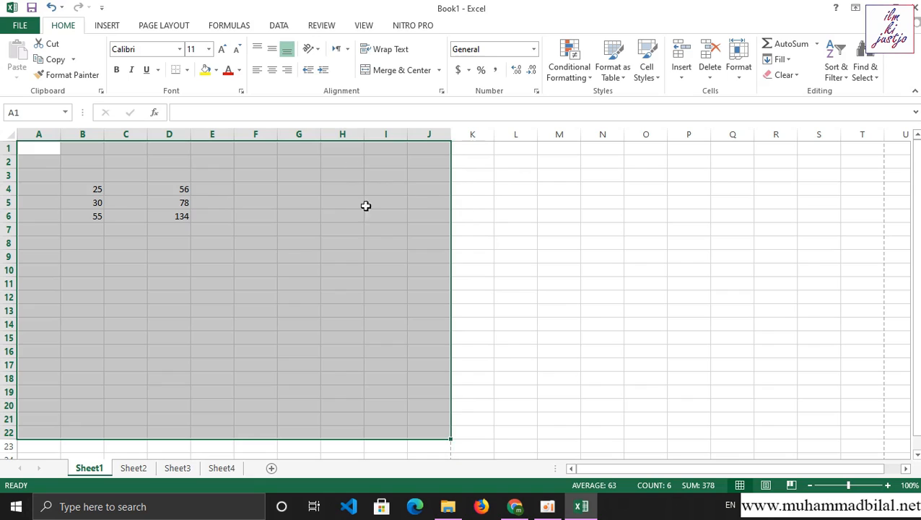
left_click(345, 227)
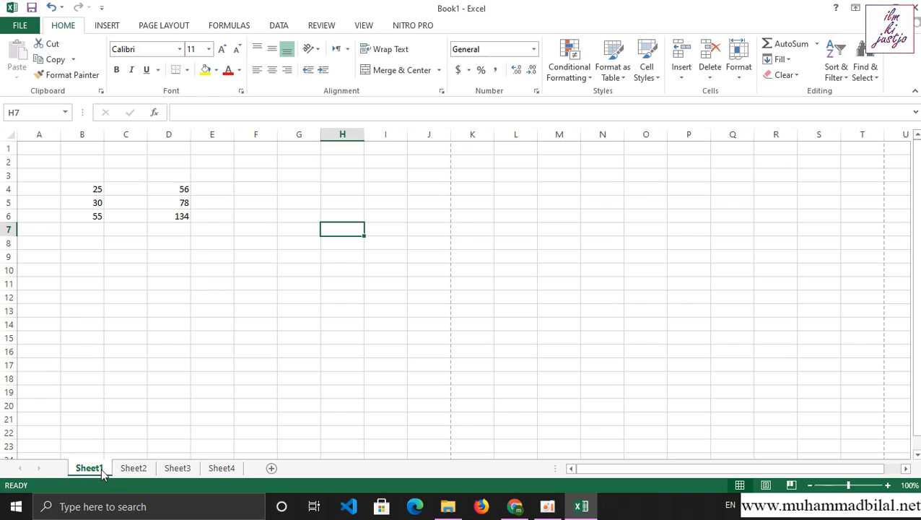
- Look through the contents of Sheet1, Sheet2, Sheet3 and Sheet4
left_click(115, 171)
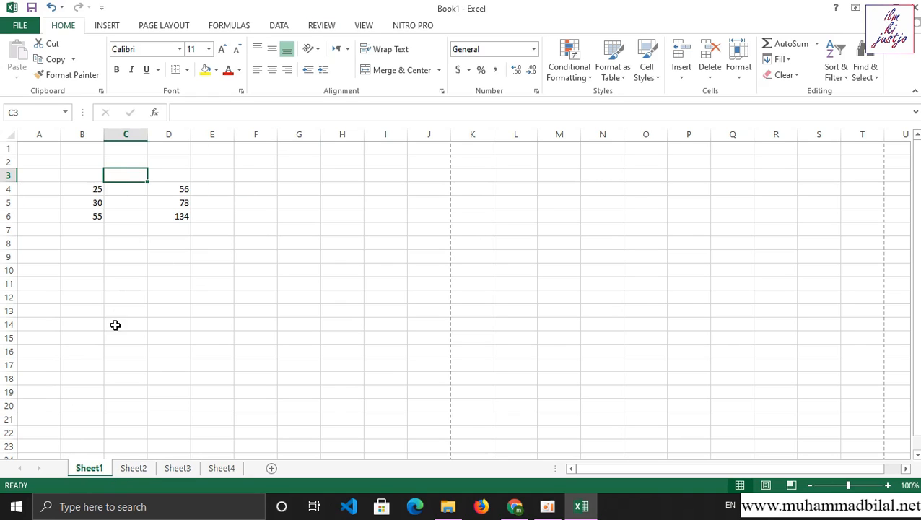
left_click(132, 473)
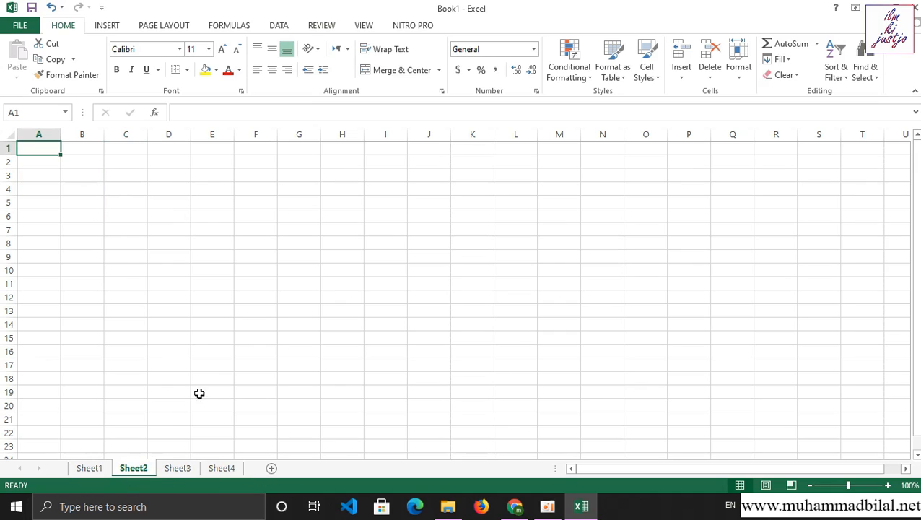
left_click(177, 468)
left_click(223, 468)
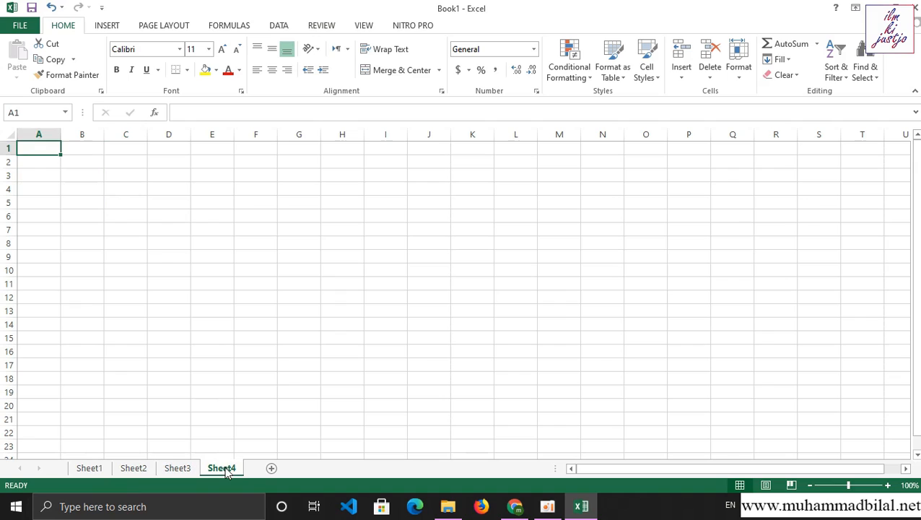
left_click(90, 469)
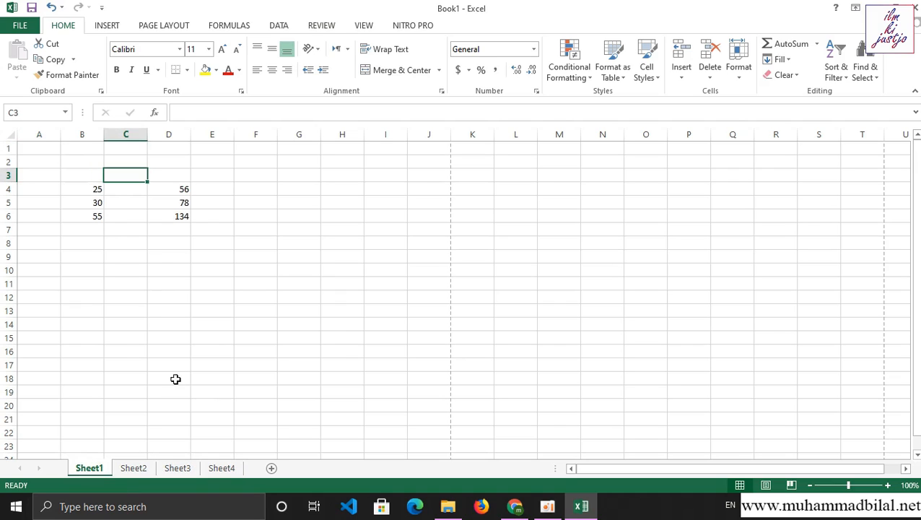
left_click(137, 468)
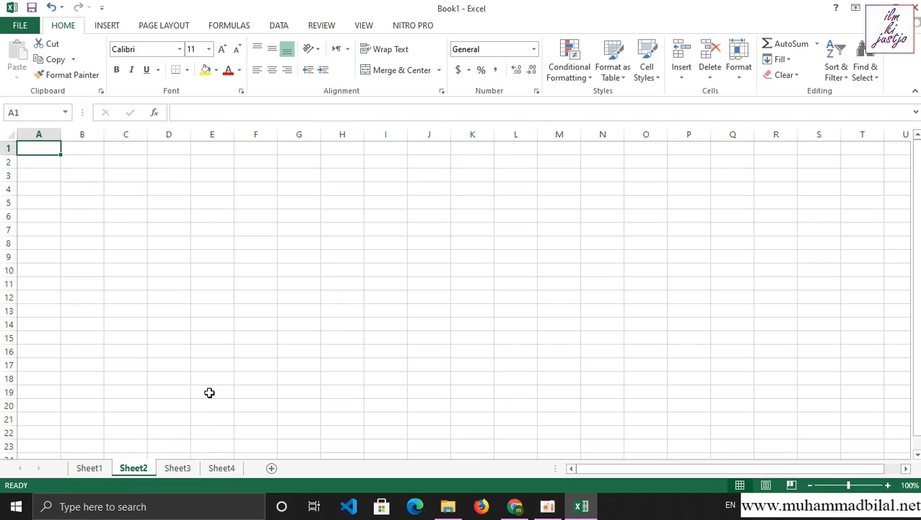
left_click(185, 468)
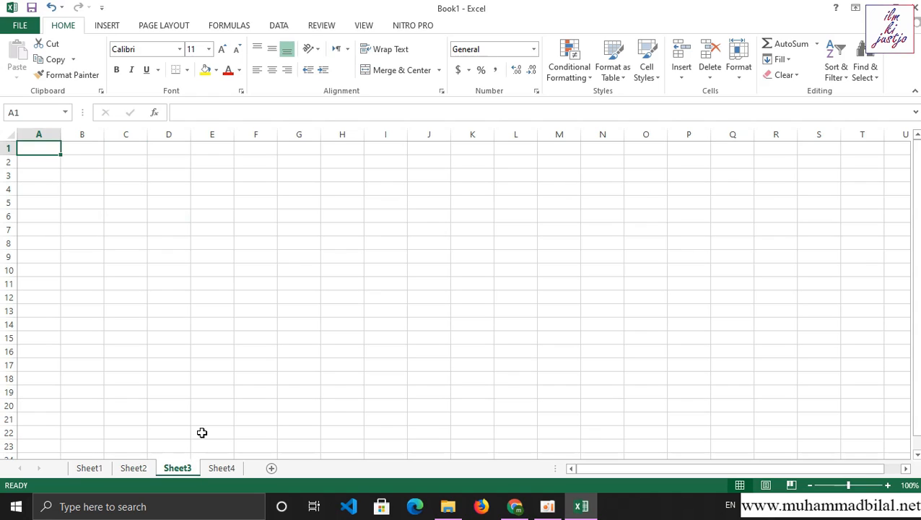
- Add a new worksheet and move it to the end of the workbook, after Sheet4
left_click(273, 468)
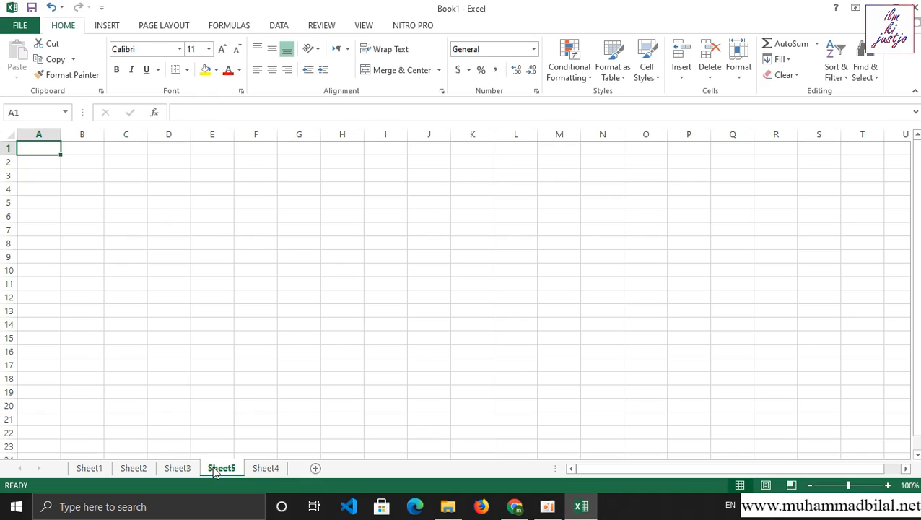
mouse_move(216, 471)
left_mouse_down()
mouse_move(294, 467)
mouse_move(148, 470)
mouse_move(304, 468)
mouse_move(289, 471)
left_mouse_up()
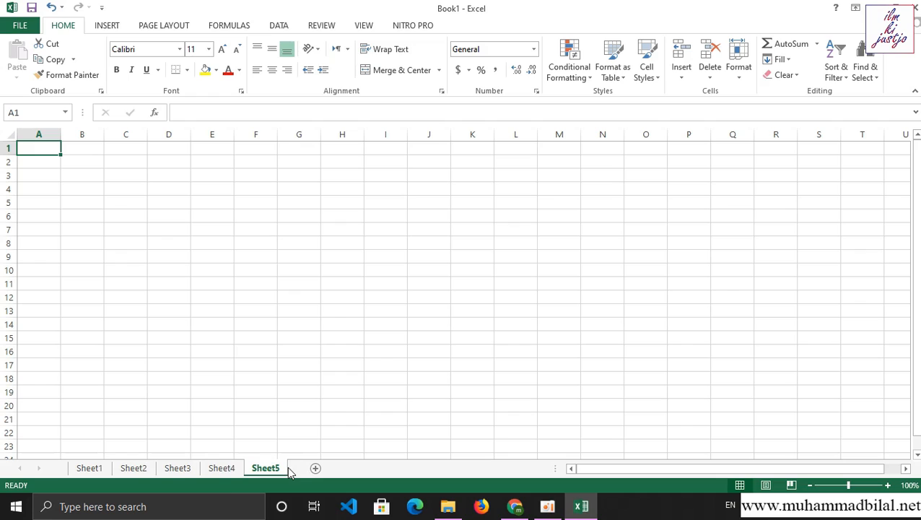
- Rename the worksheet Sheet1 as Data_1
left_click(88, 469)
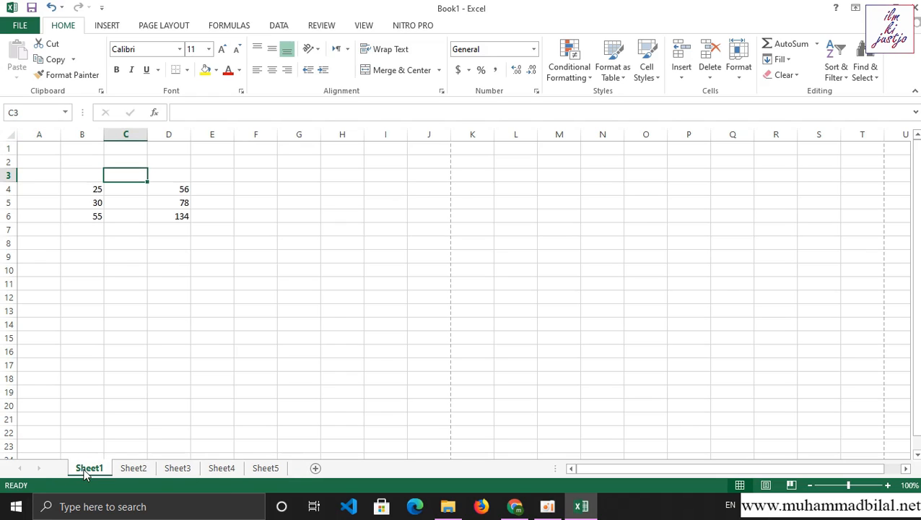
right_click(84, 471)
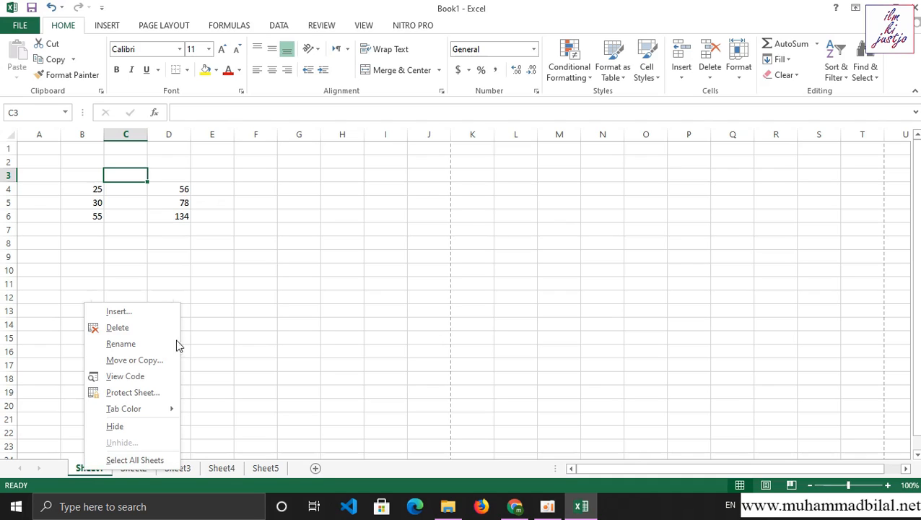
left_click(145, 345)
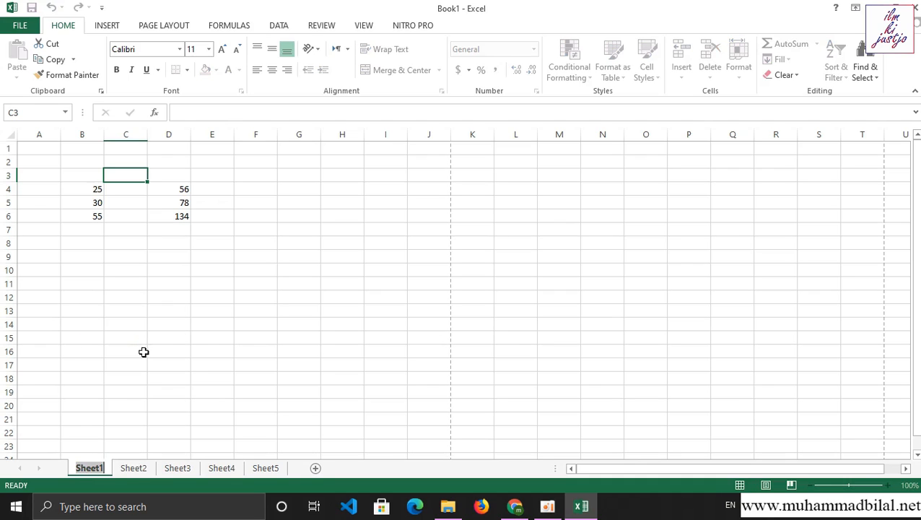
type("Data")
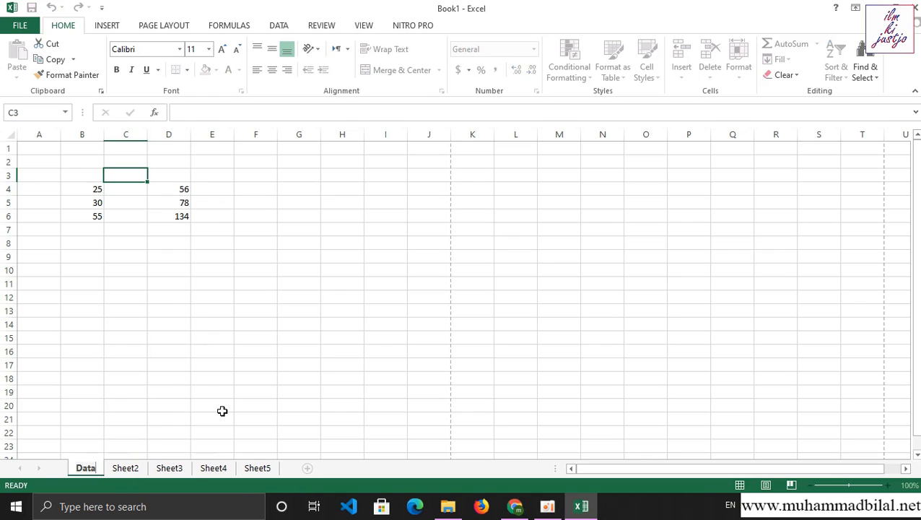
type(" 1")
key("Left")
key("BackSpace")
key("BackSpace")
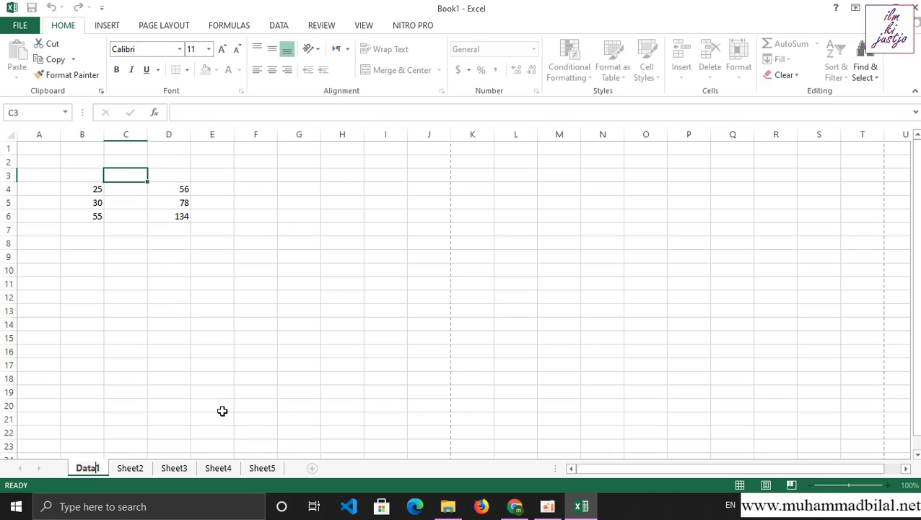
type("_")
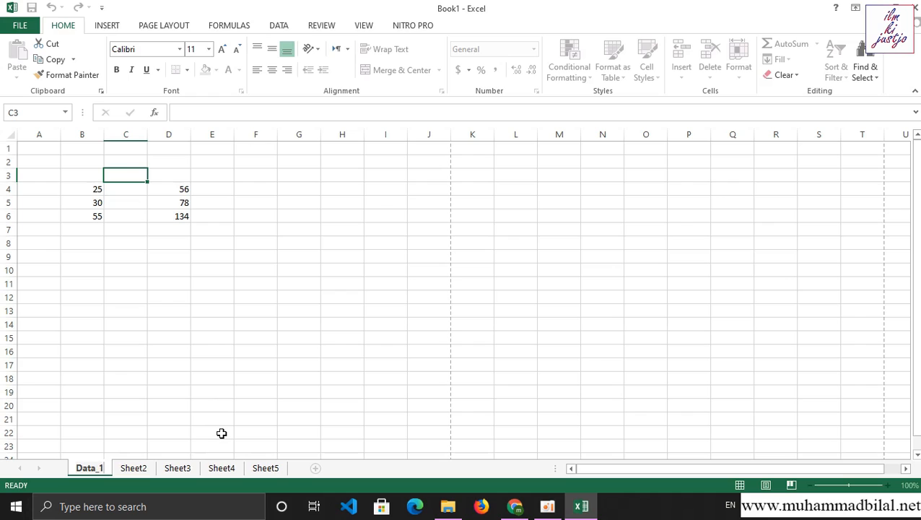
key("Return")
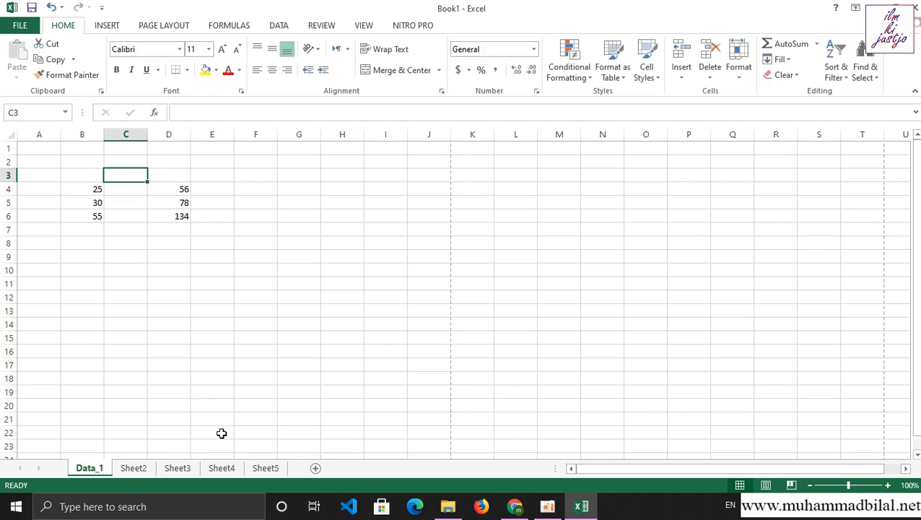
- Rename the worksheet Sheet2 as Data_2
left_click(136, 468)
left_click(177, 468)
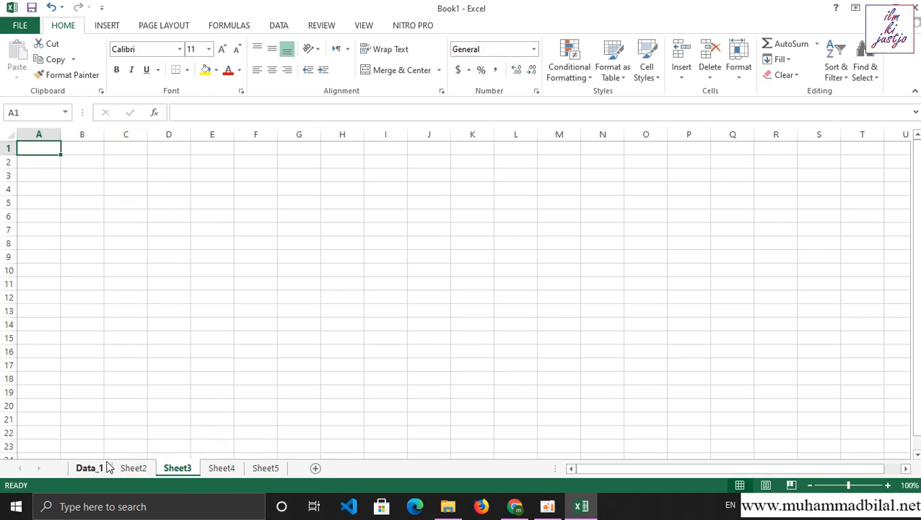
left_click(132, 468)
right_click(132, 469)
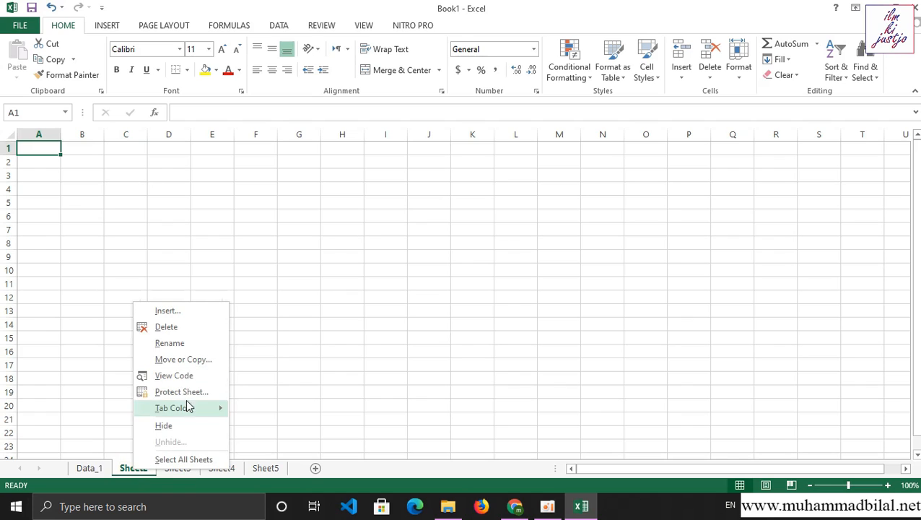
left_click(172, 344)
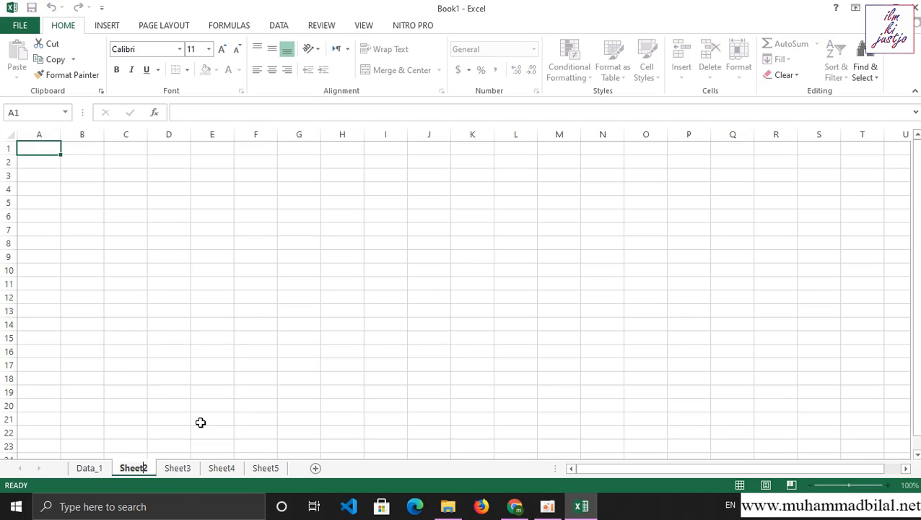
type("Data2")
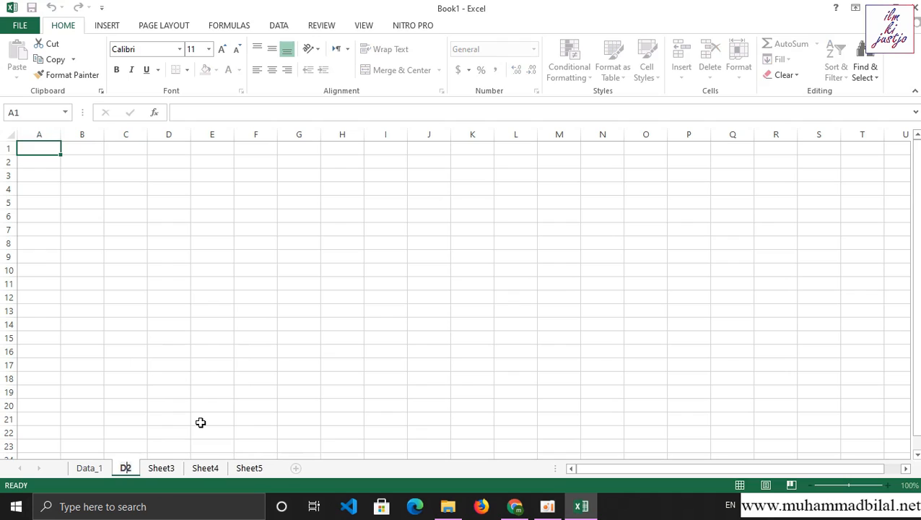
key("Left")
type("_")
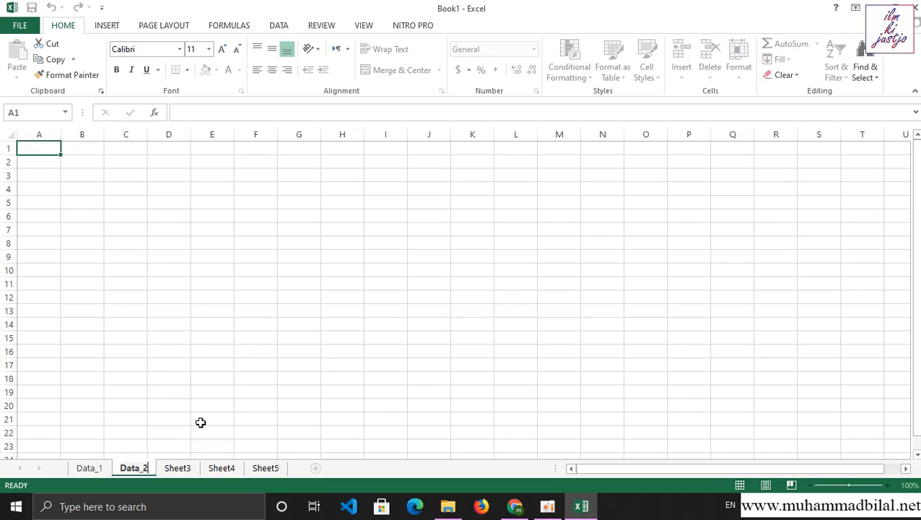
key("Return")
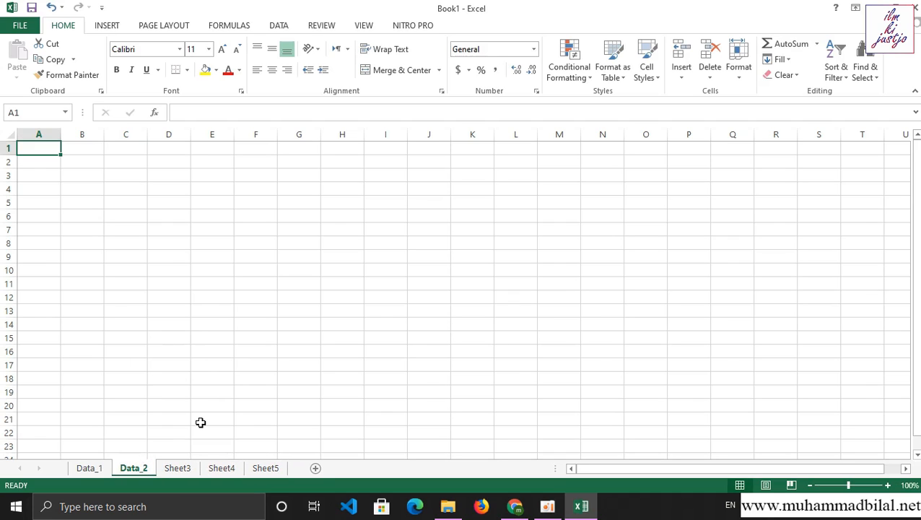
- Colour the Data_1 sheet tab with the standard light green
left_click(85, 468)
right_click(88, 469)
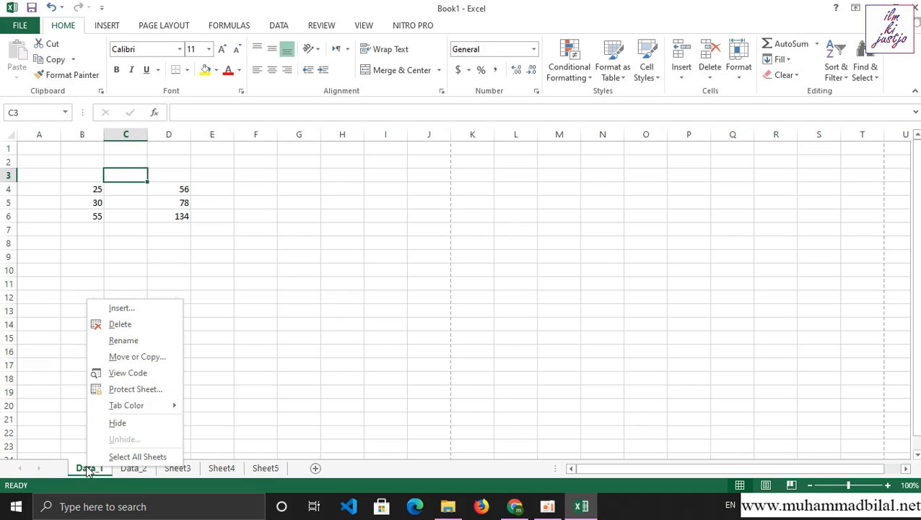
mouse_move(135, 408)
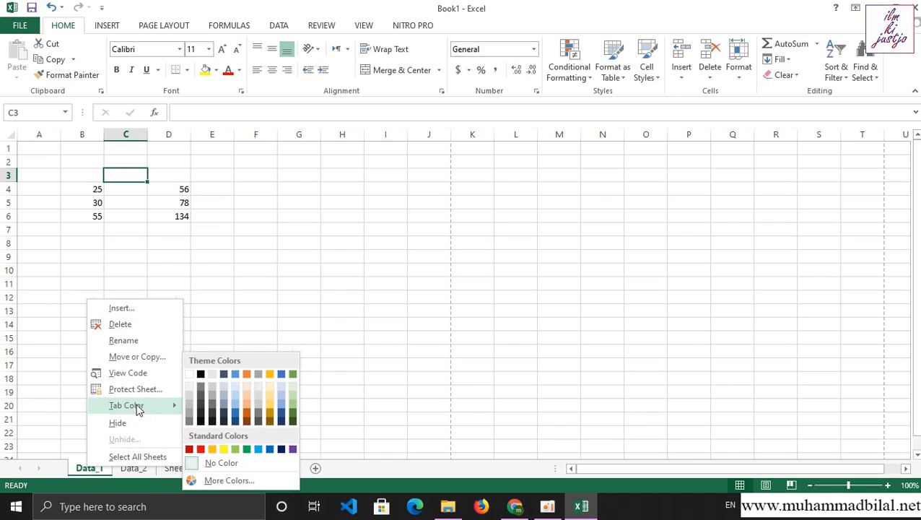
left_click(238, 449)
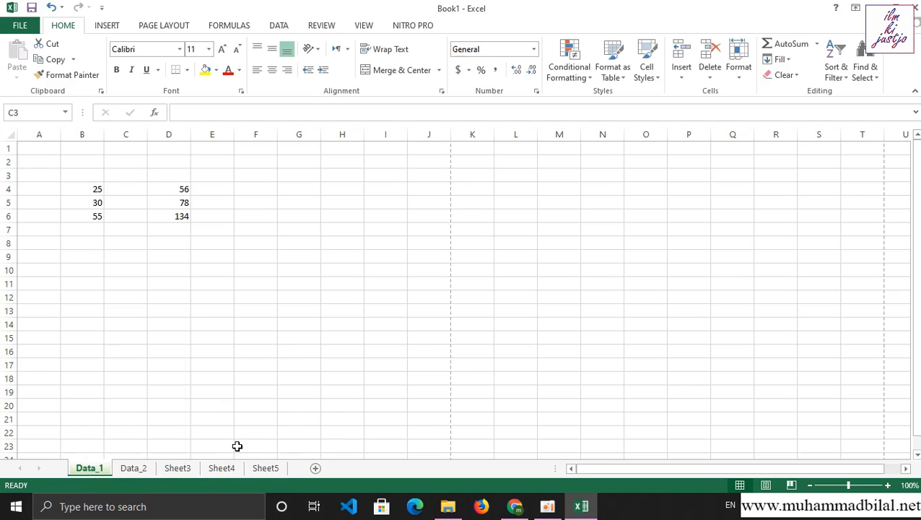
- Colour the Data_2 sheet tab with the standard blue
left_click(133, 469)
right_click(143, 470)
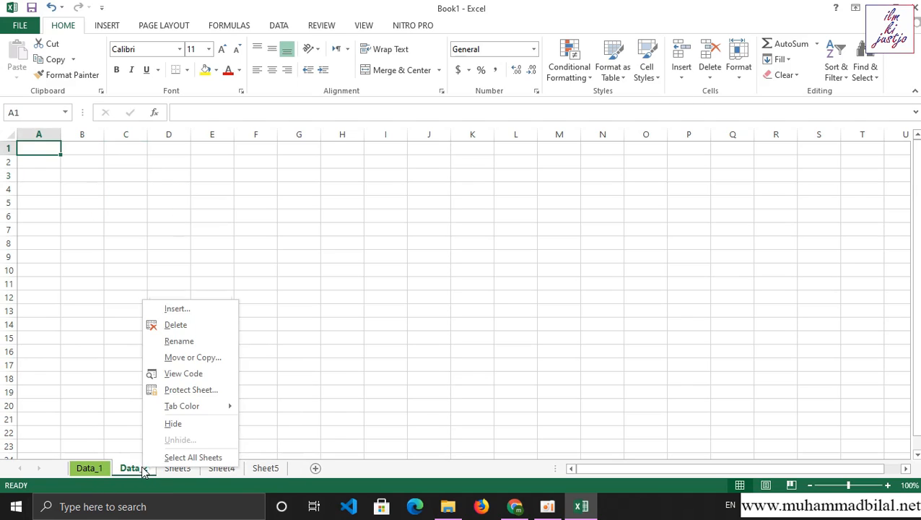
mouse_move(210, 409)
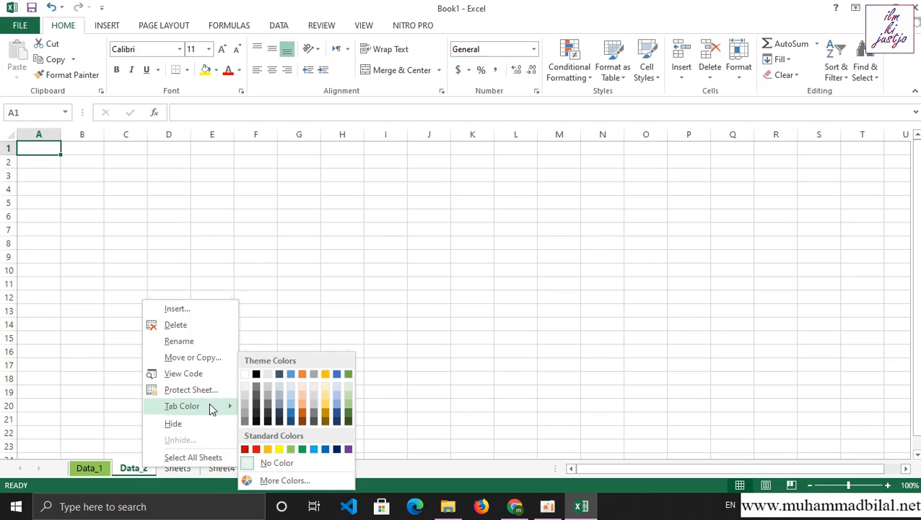
left_click(326, 449)
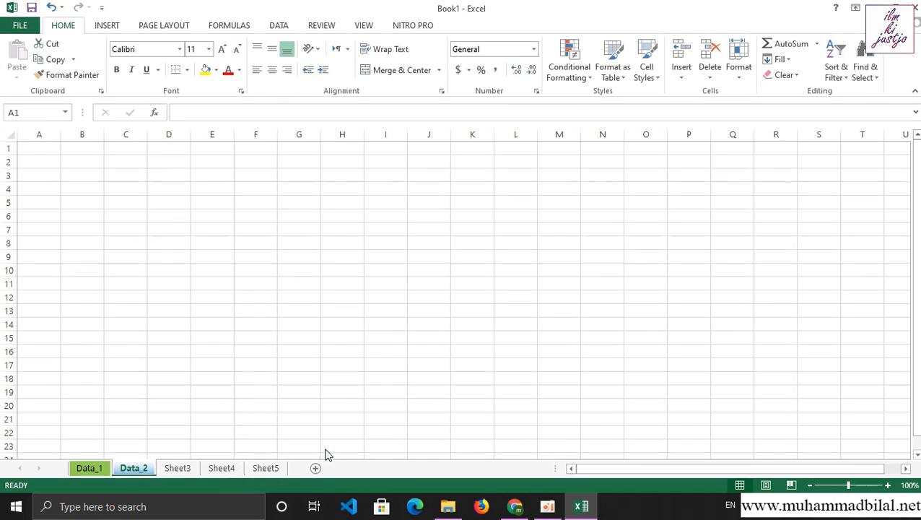
- Colour the Sheet3 tab with the standard red and go back to the Data_1 sheet
left_click(181, 470)
right_click(185, 471)
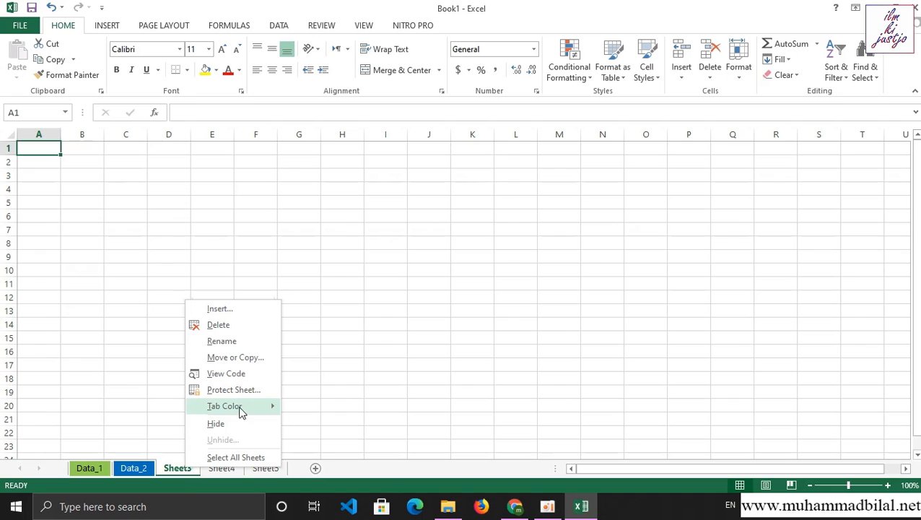
mouse_move(241, 411)
left_click(299, 451)
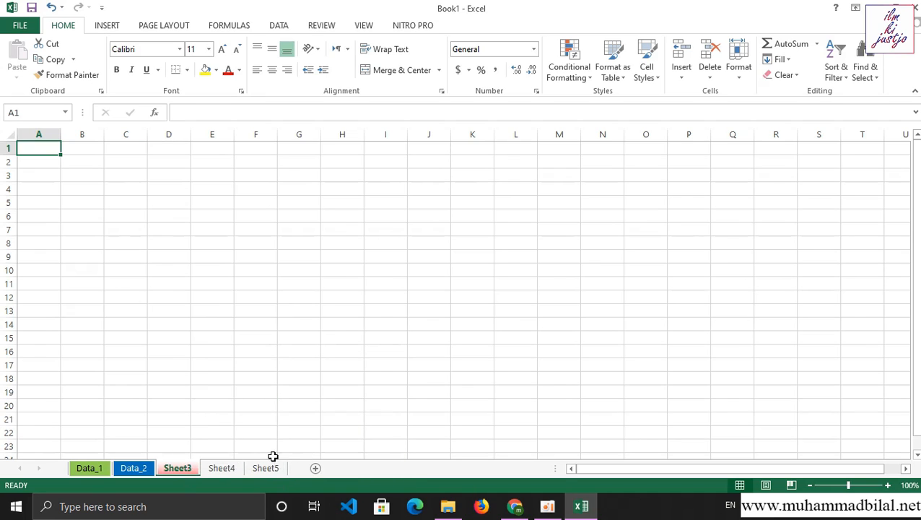
left_click(220, 468)
left_click(176, 468)
left_click(96, 468)
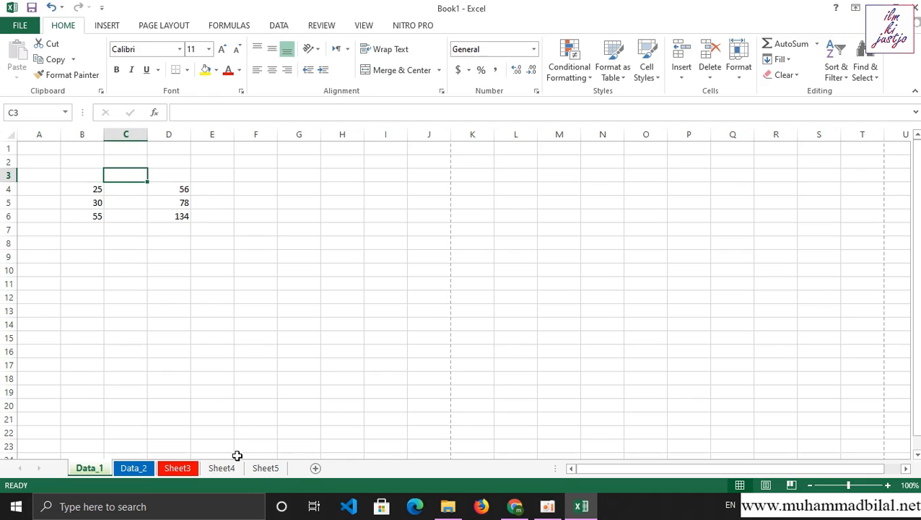
- Delete the worksheet Sheet5 from the workbook
left_click(265, 469)
right_click(266, 469)
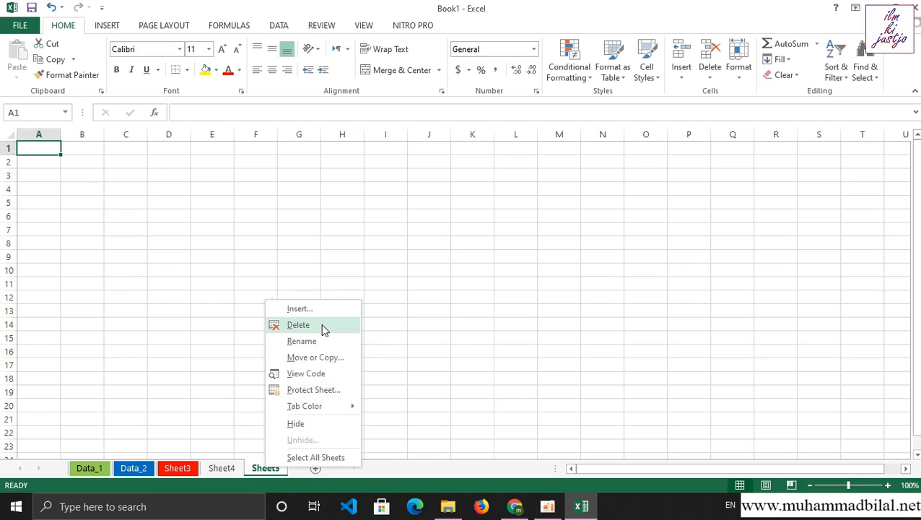
left_click(298, 325)
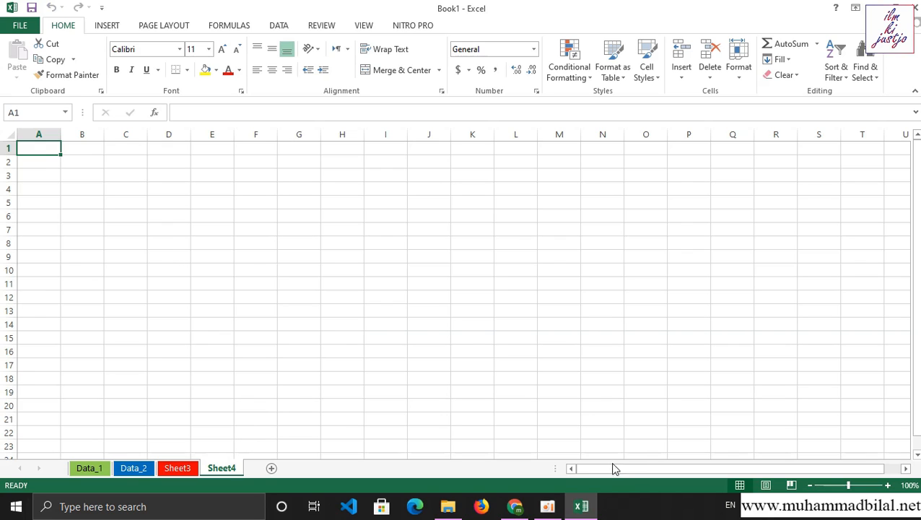
mouse_move(613, 468)
left_mouse_down()
mouse_move(664, 473)
mouse_move(603, 470)
left_mouse_up()
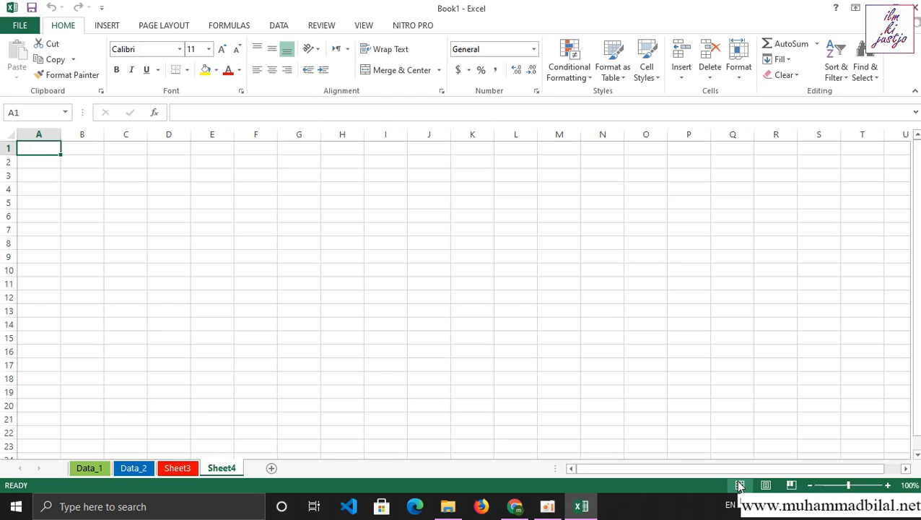
- Enlarge the view of Sheet4 to a zoom level of 160%
left_click(889, 486)
left_click(890, 486)
left_click(889, 486)
left_click(890, 486)
left_click(890, 486)
left_click(890, 486)
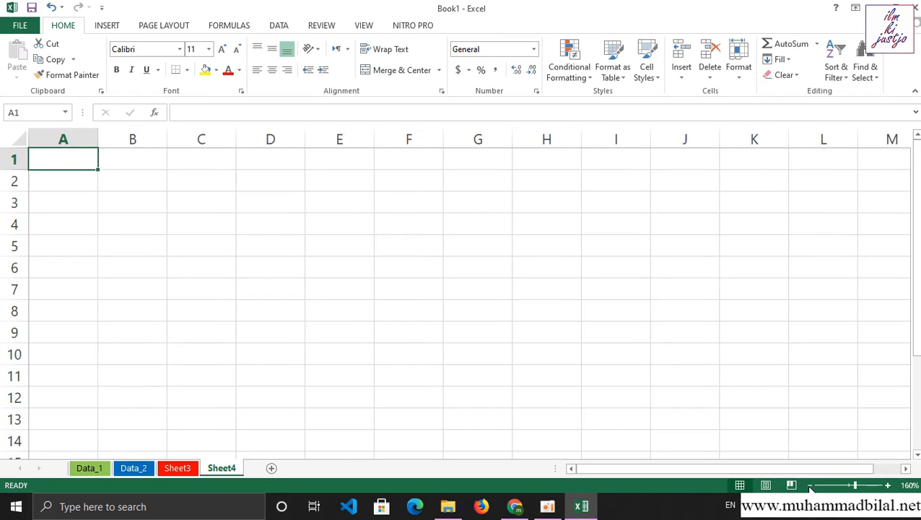
- Reduce the zoom level of Sheet4 to 120%, and raise it again to 150%
left_click(810, 487)
left_click(810, 486)
left_click(810, 487)
left_click(810, 487)
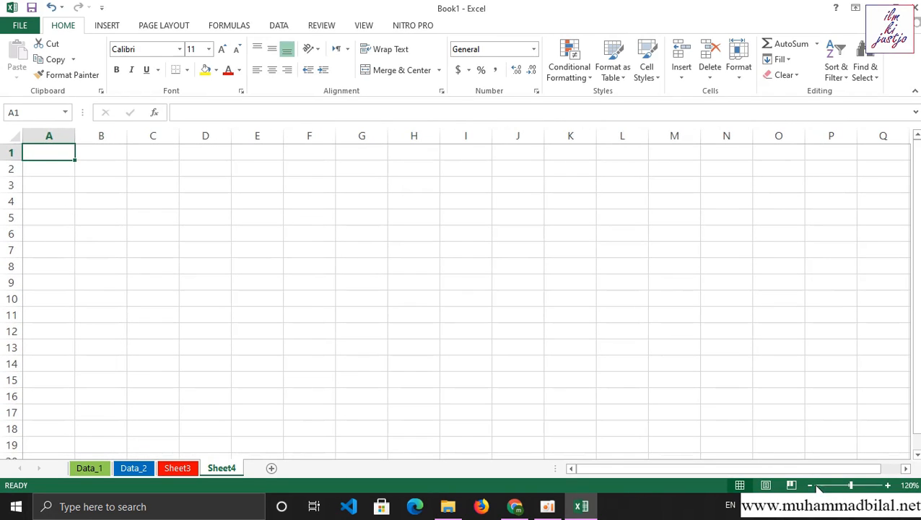
left_click(888, 486)
left_click(888, 486)
left_click(888, 486)
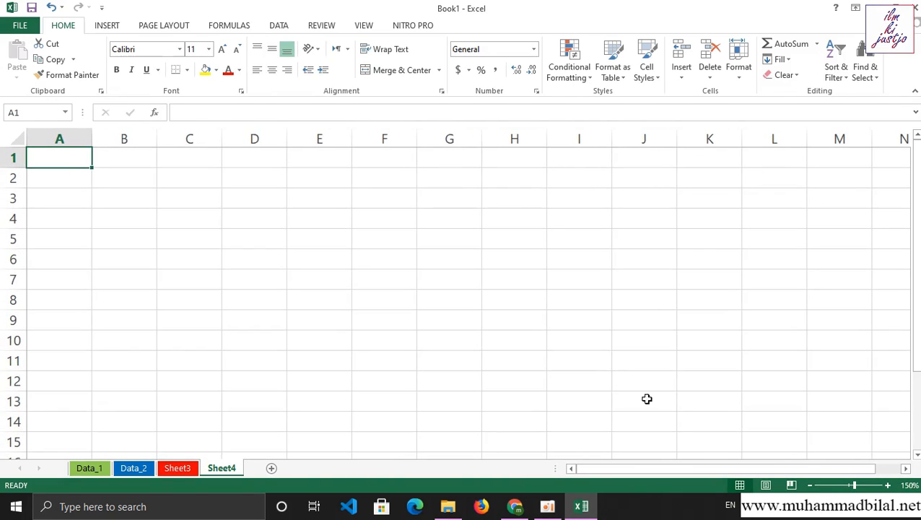
- Compare the views of Data_1 and Sheet4, and set the zoom level of Data_1 to 150%
left_click(92, 468)
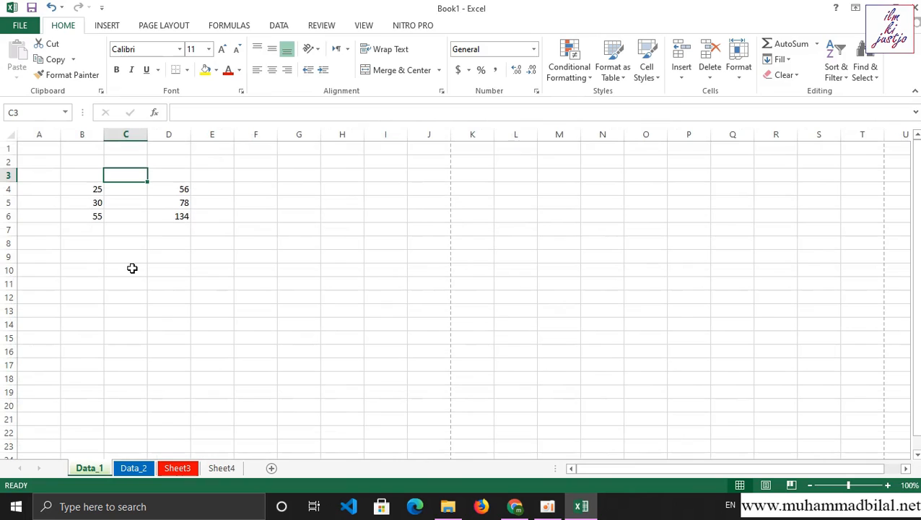
left_click(227, 469)
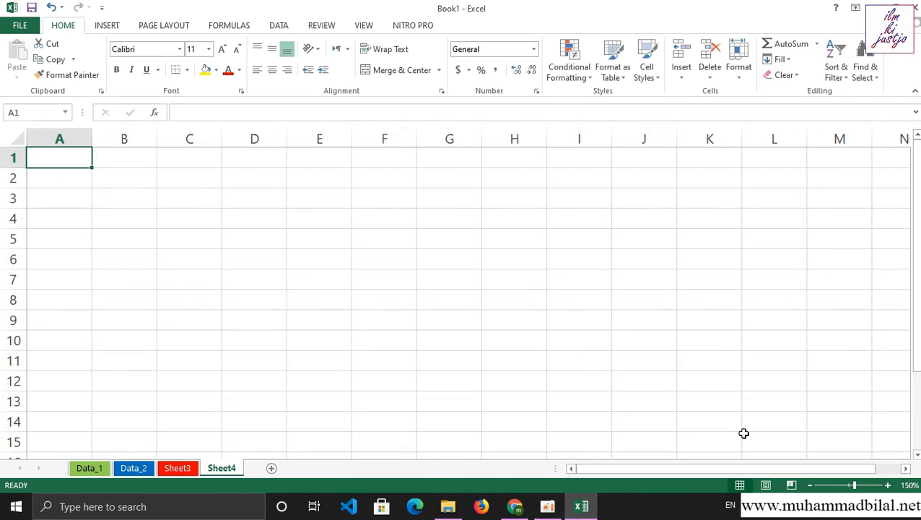
left_click(90, 469)
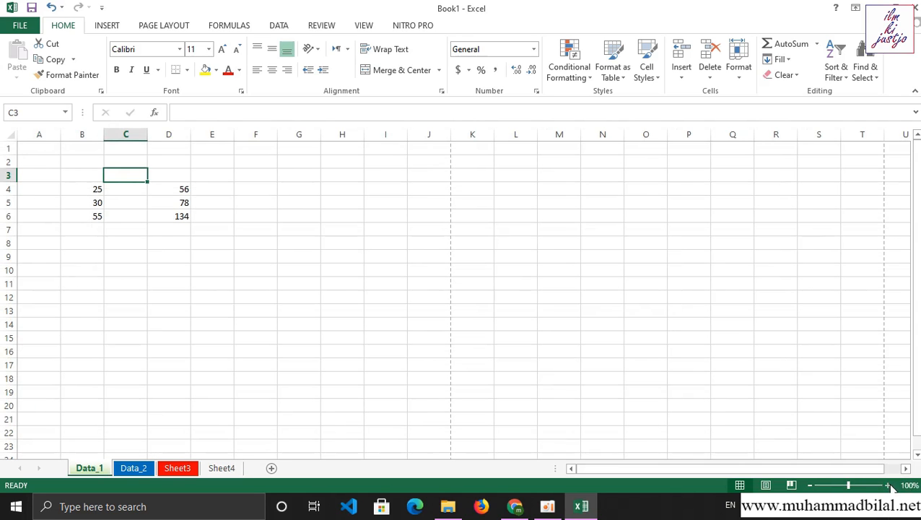
left_click(888, 486)
left_click(888, 485)
left_click(889, 485)
left_click(888, 486)
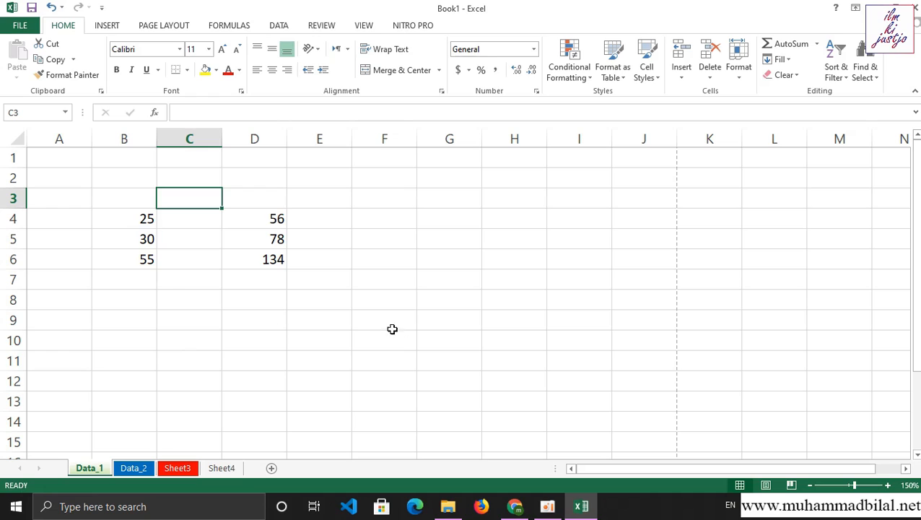
left_click(69, 286)
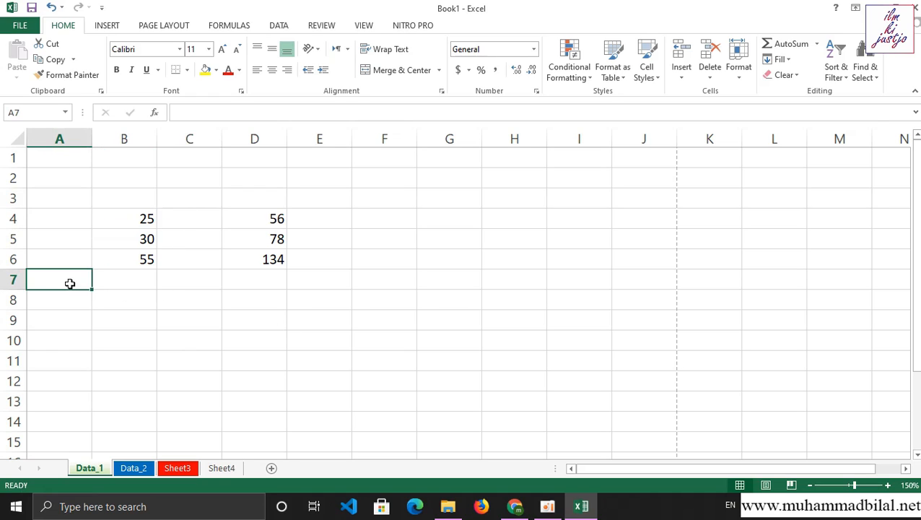
left_click(101, 285)
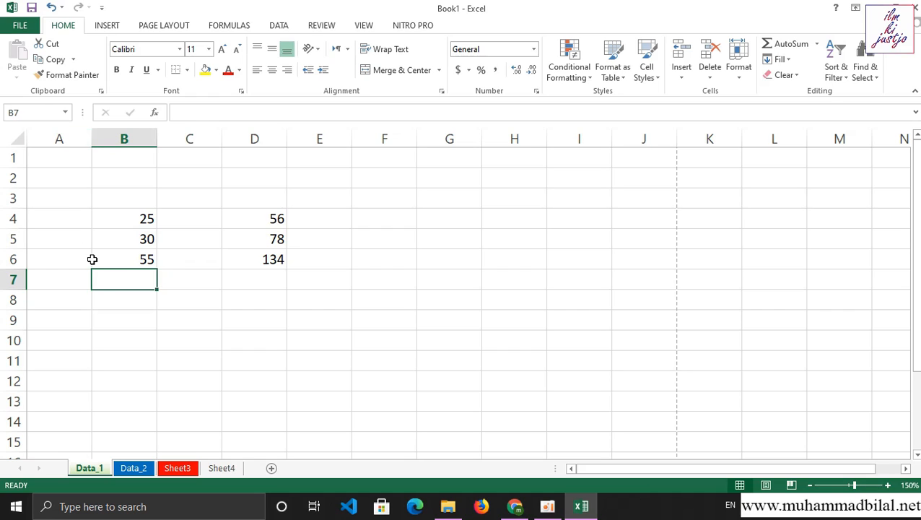
left_click(71, 279)
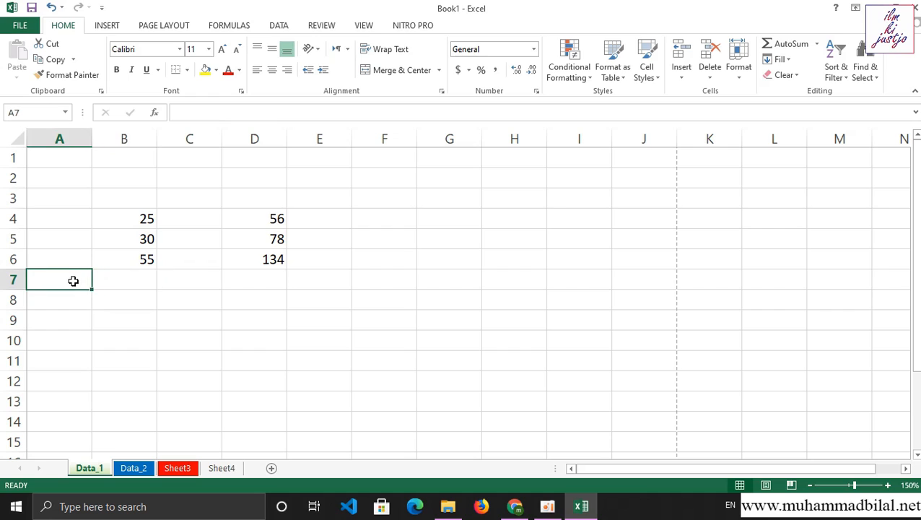
left_click(137, 283)
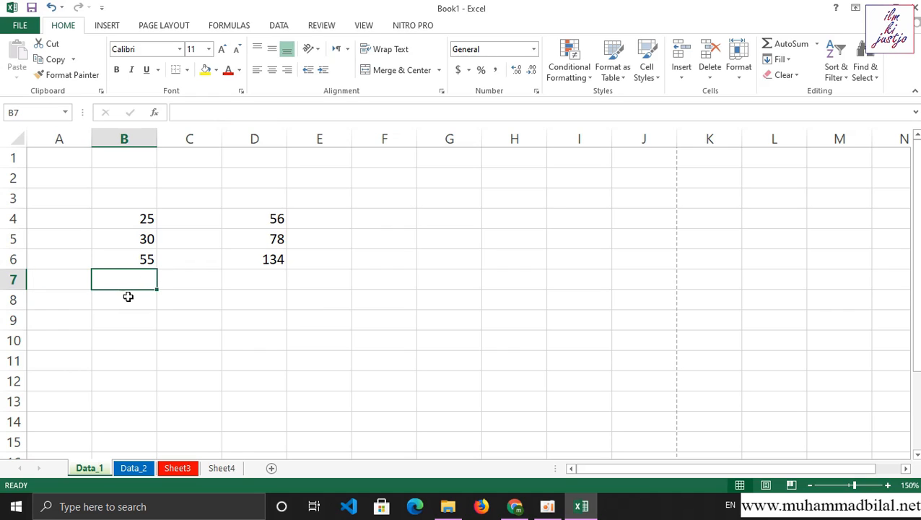
left_click(128, 296)
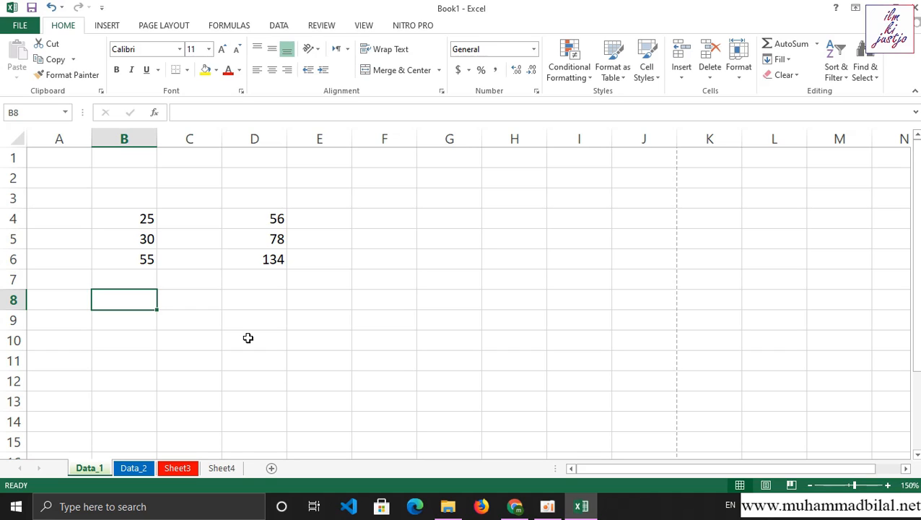
- Look at the workbook's Info page and return to the Data_1 sheet
left_click(22, 27)
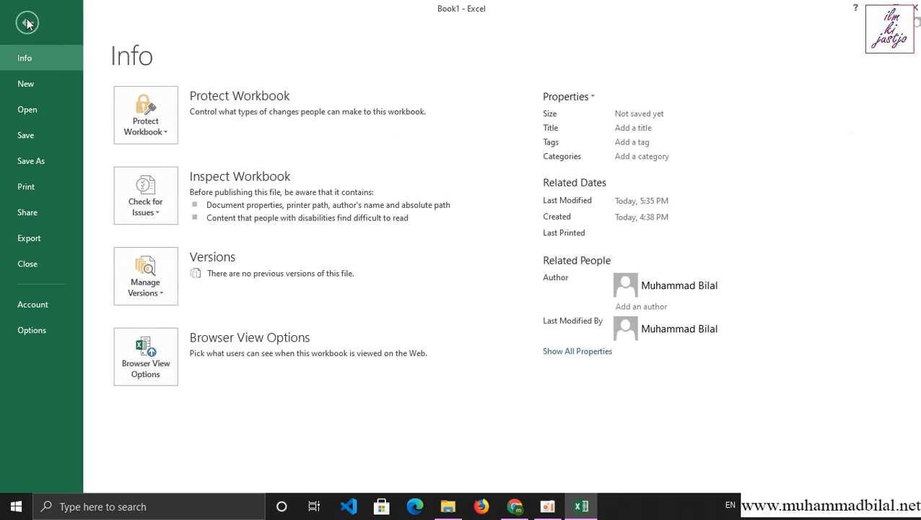
left_click(28, 23)
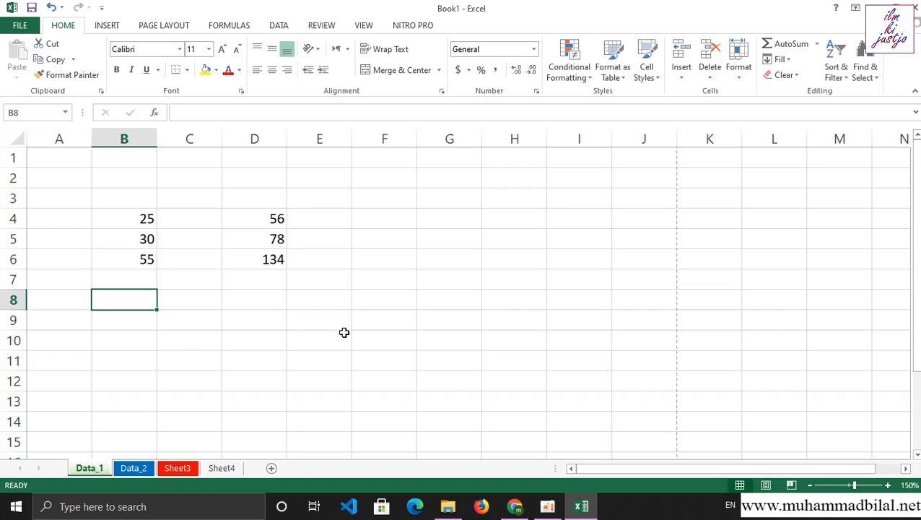